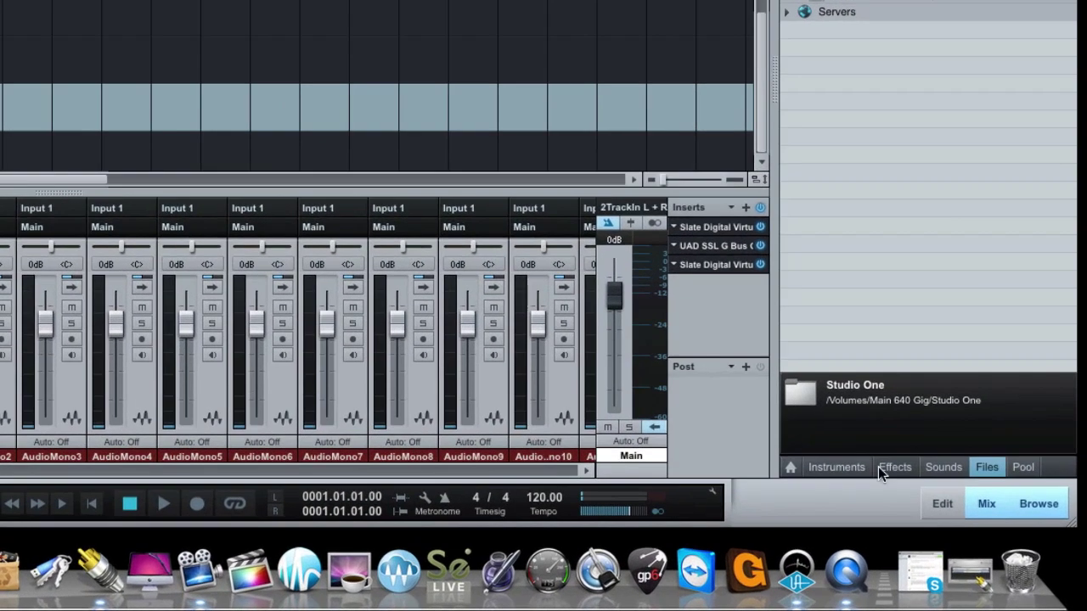
# - Show the Waves effect plug-ins and select DeEsser Mono, then Doubler4 Stereo, to view their details
pyautogui.click(977, 529)
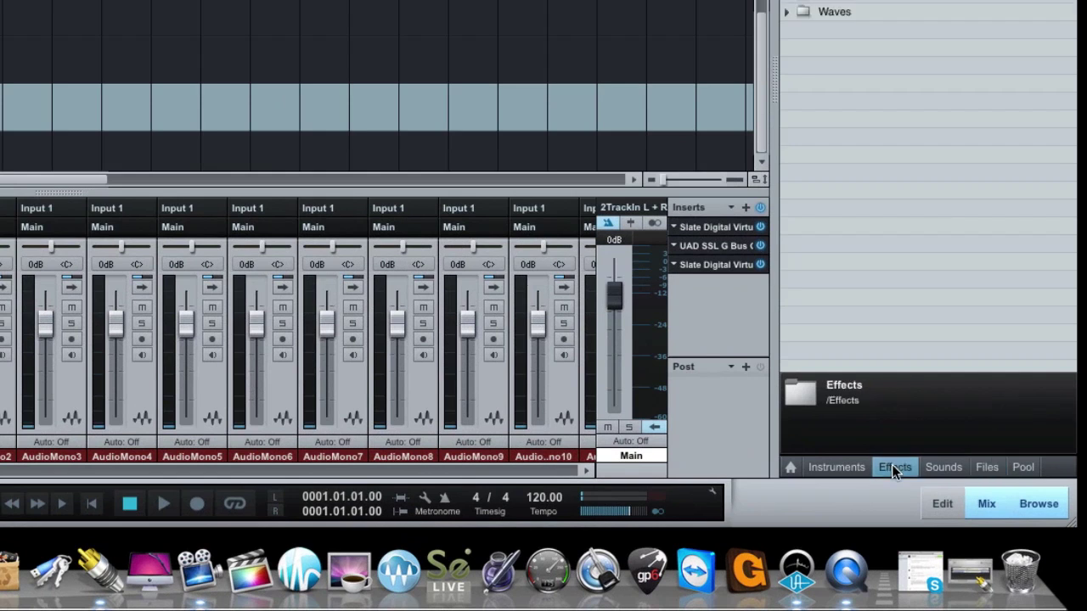
pyautogui.click(786, 13)
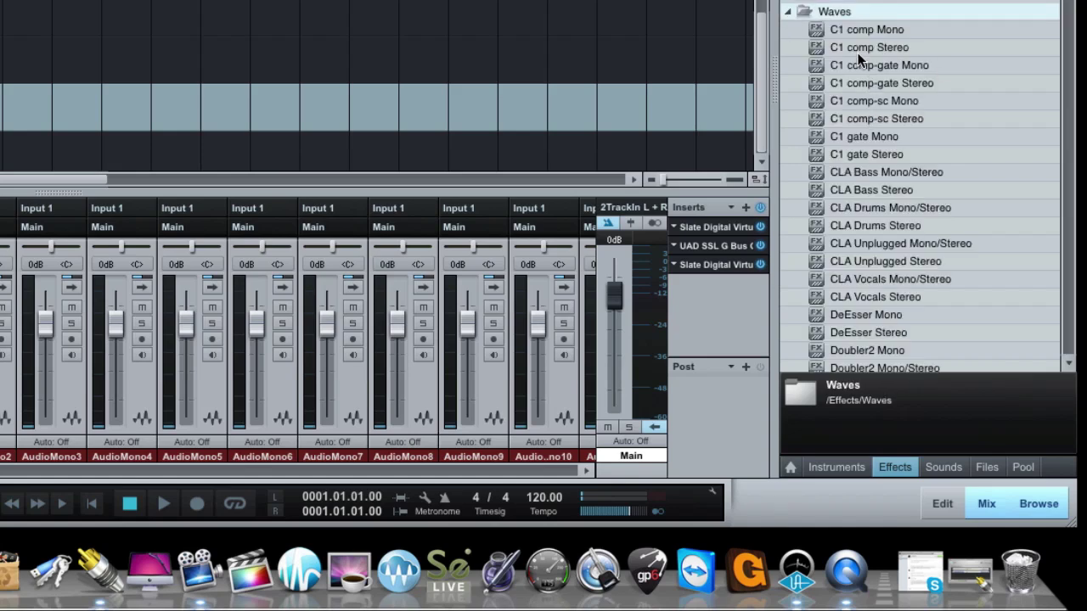
pyautogui.scroll(-5, 859, 59)
pyautogui.scroll(-15, 859, 60)
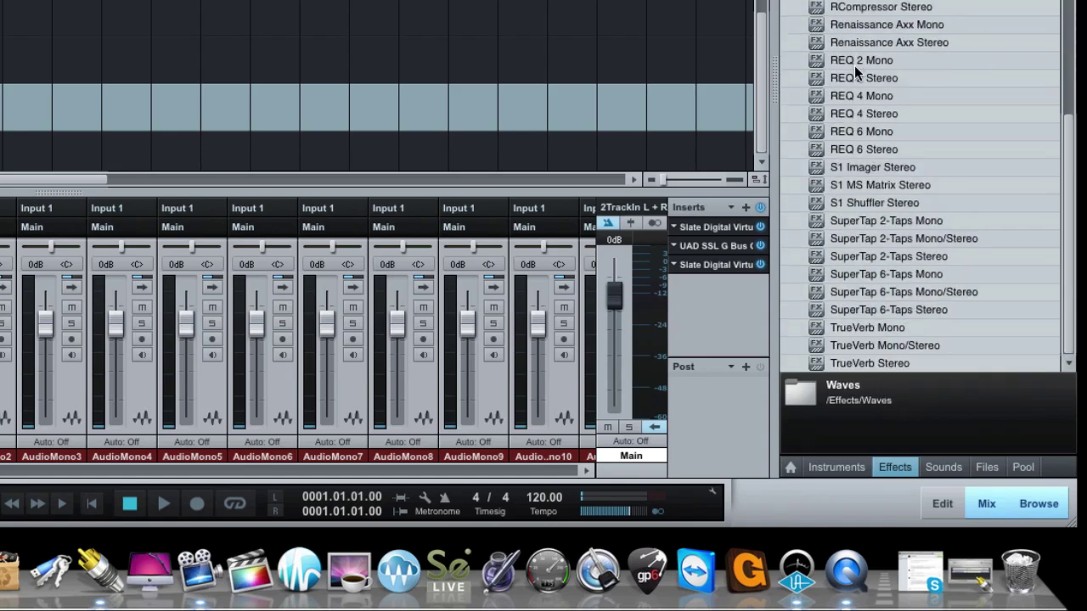
pyautogui.scroll(10, 836, 237)
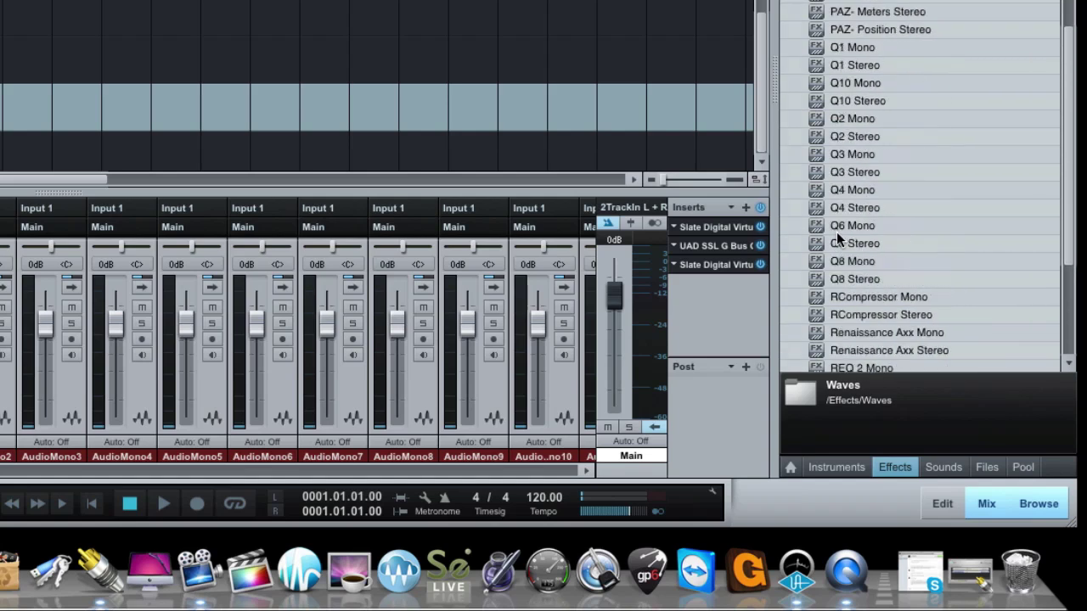
pyautogui.scroll(7, 835, 231)
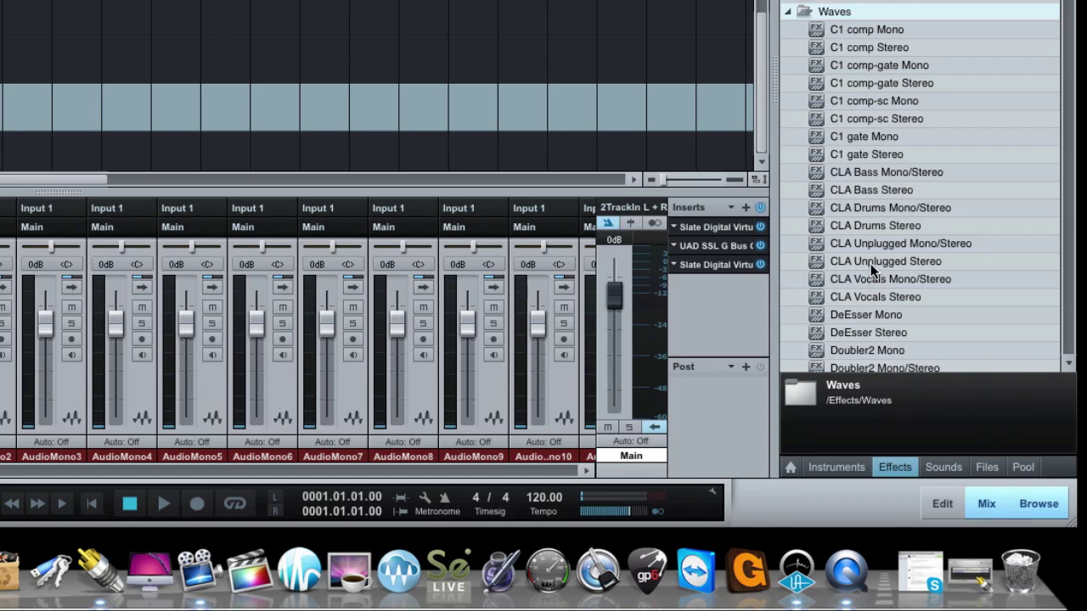
pyautogui.scroll(-7, 870, 261)
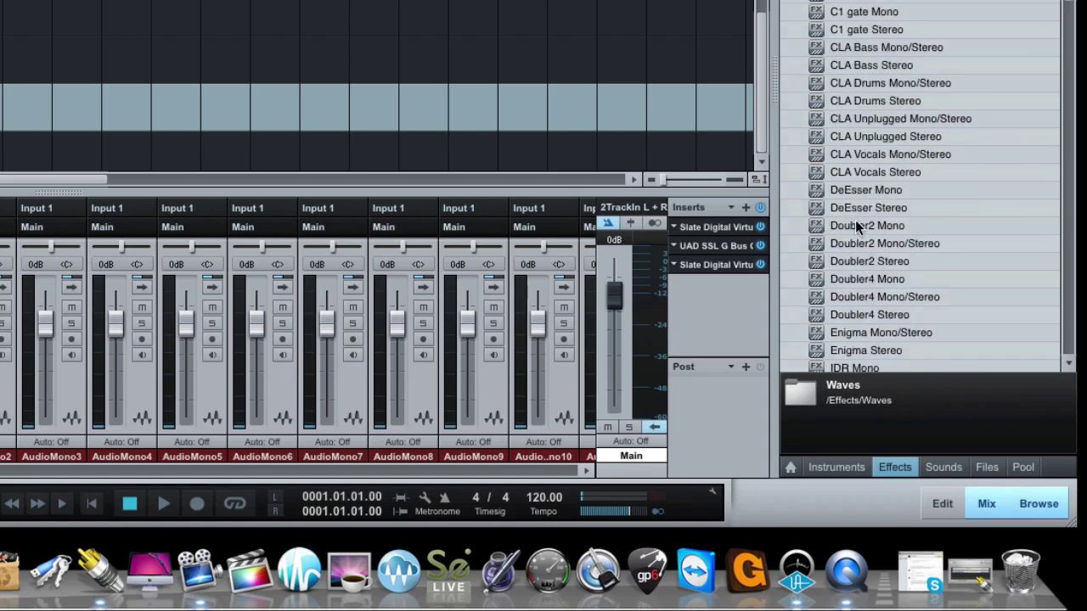
pyautogui.click(855, 189)
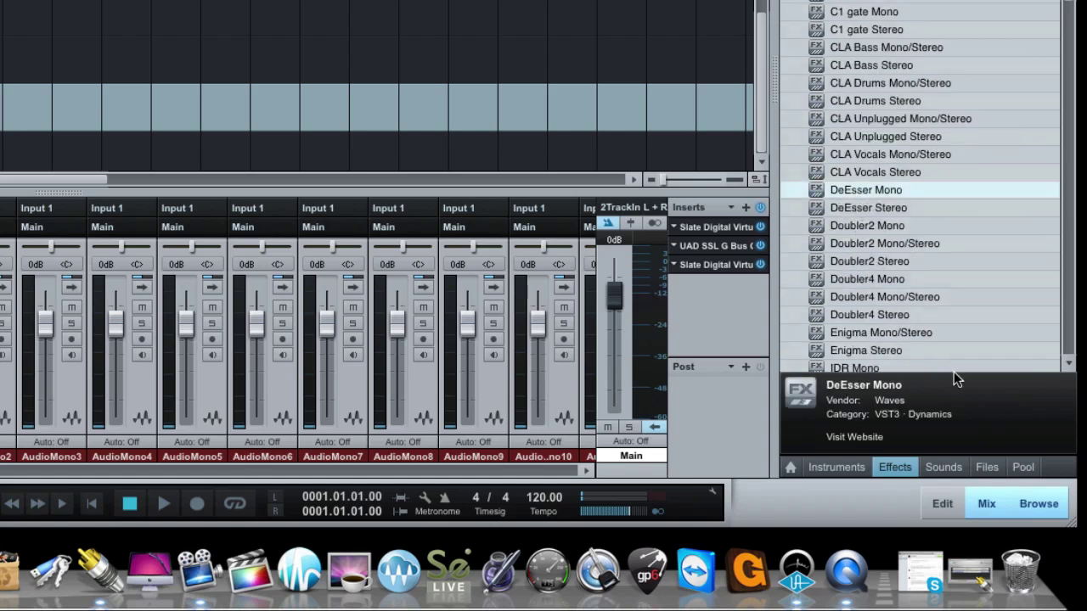
pyautogui.click(877, 315)
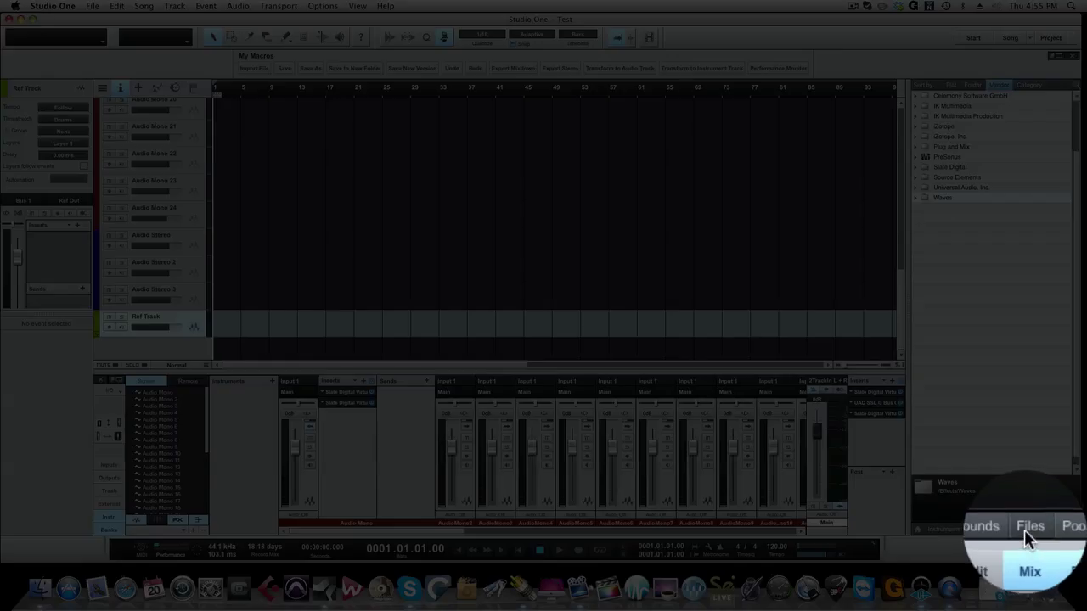
# - In the Files browser, expand Main 640 Gig > Studio One > Studio One Songs > Presets
pyautogui.click(1023, 530)
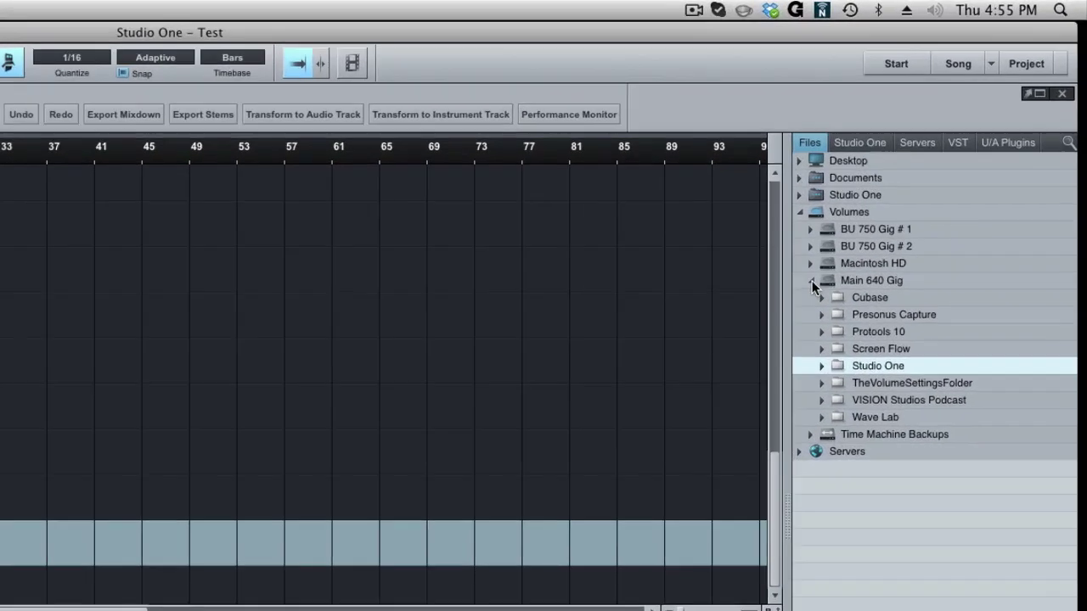
pyautogui.click(812, 281)
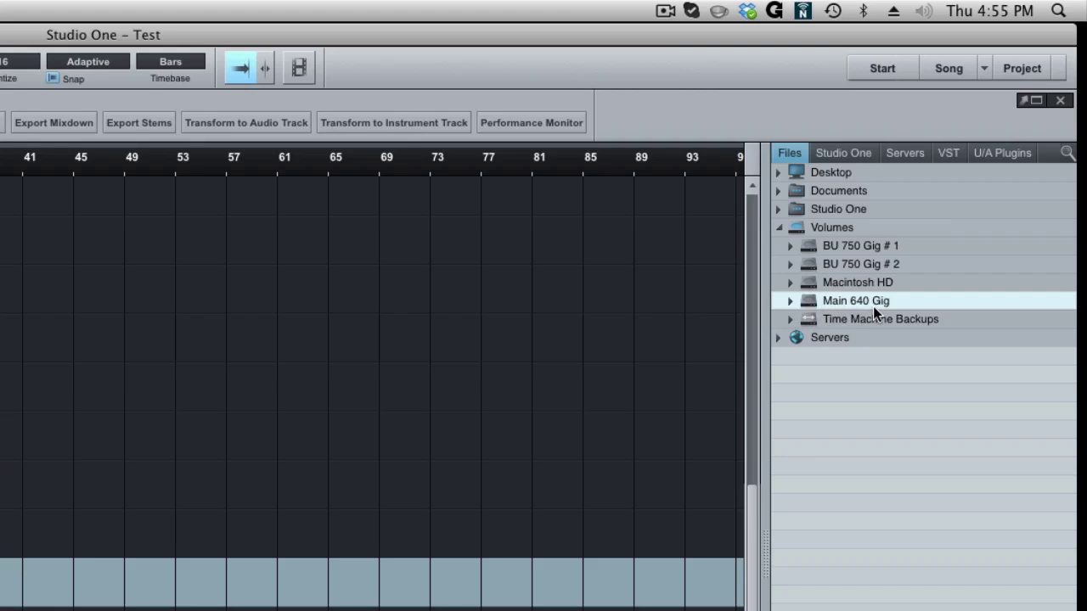
pyautogui.click(790, 302)
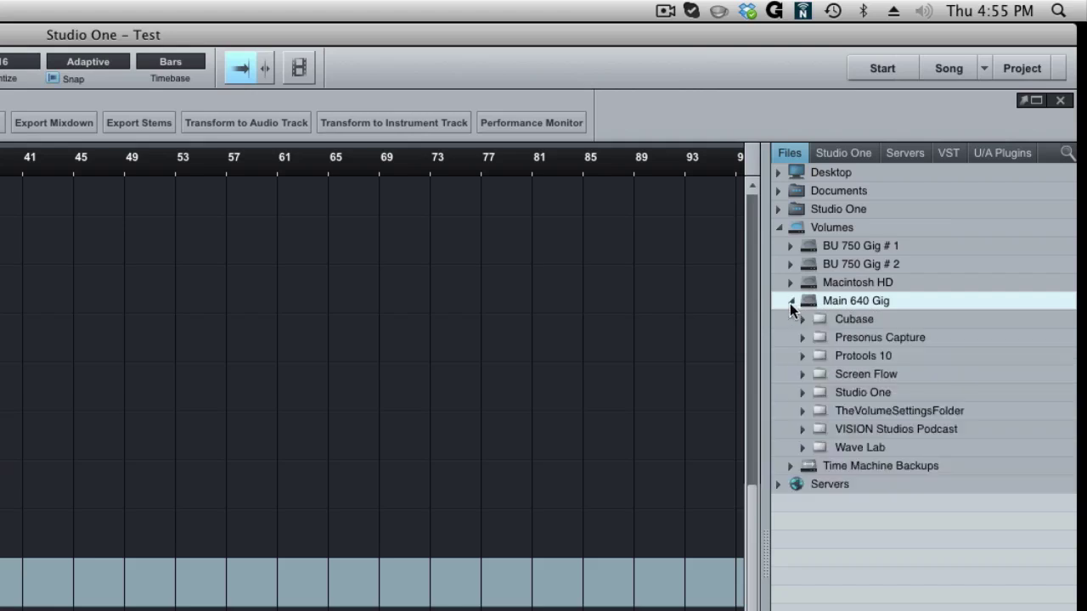
pyautogui.click(800, 392)
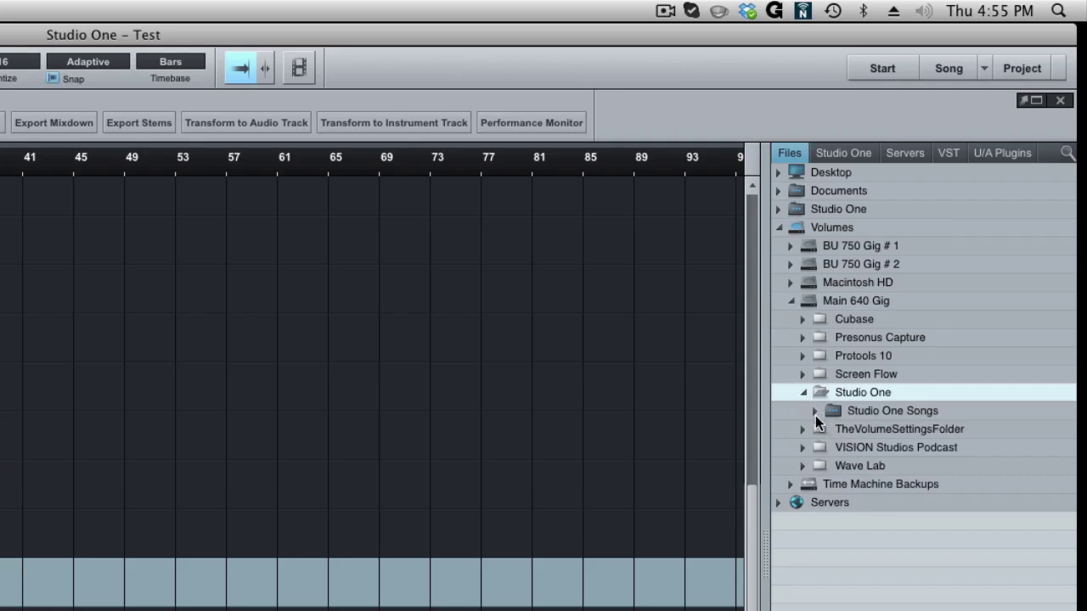
pyautogui.click(813, 410)
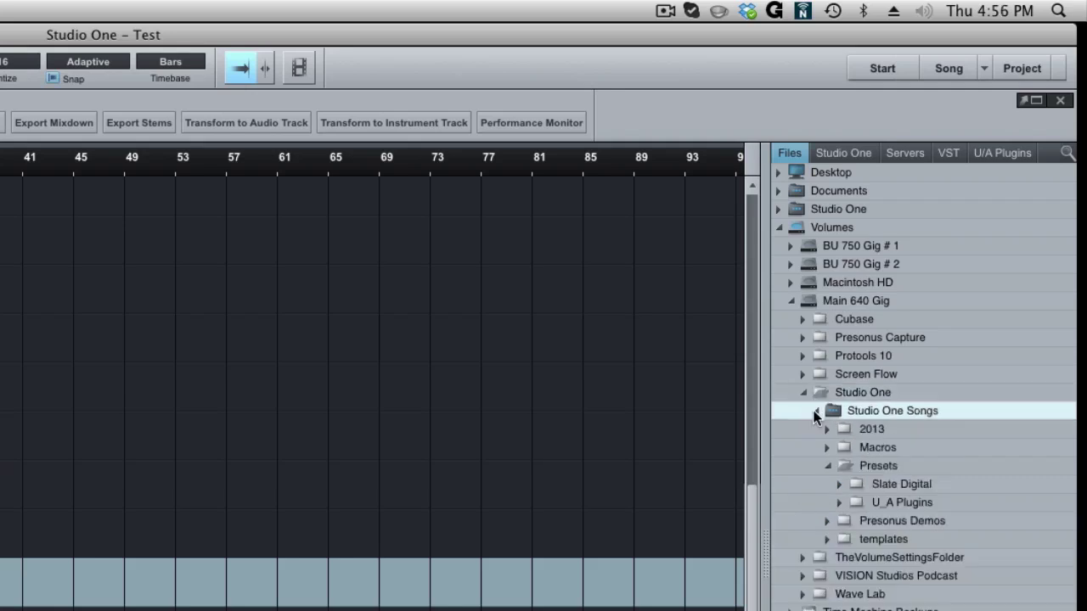
pyautogui.click(830, 465)
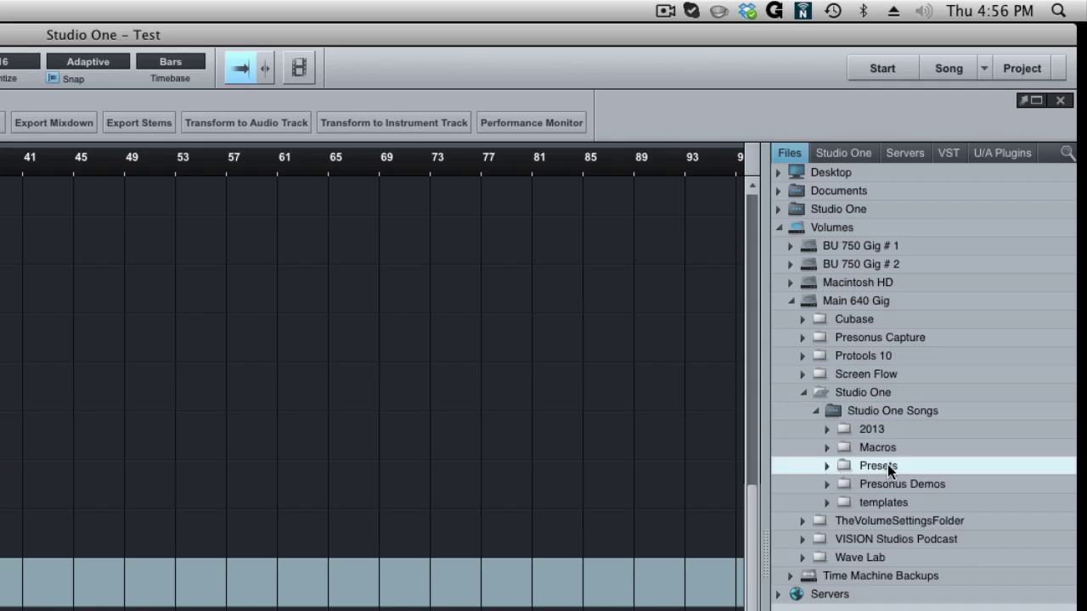
pyautogui.click(828, 466)
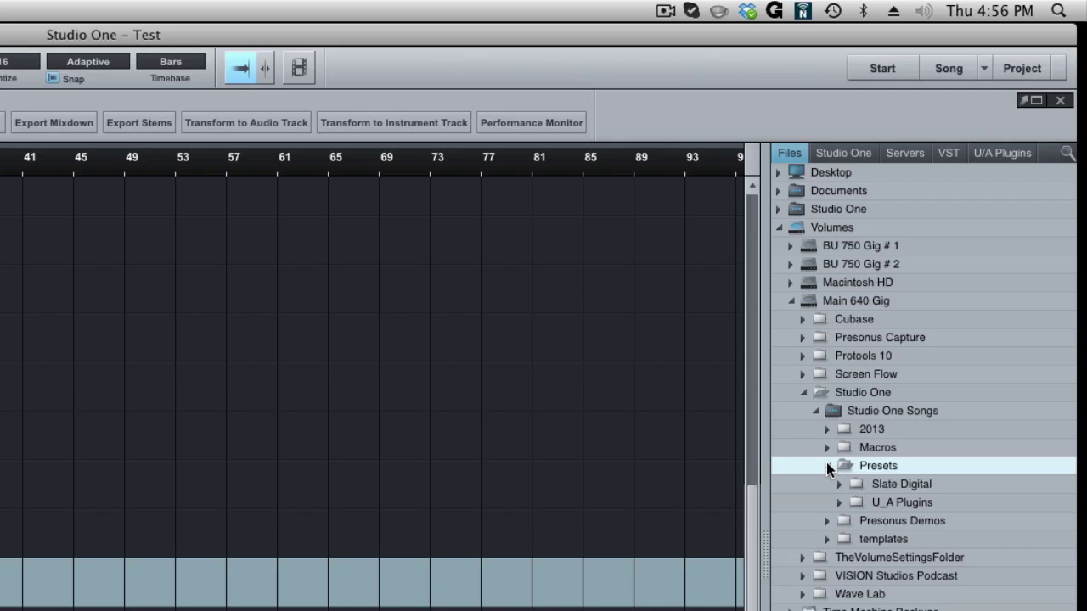
# - Create a new folder named 'Wave Fav' inside the Presets folder
pyautogui.rightClick(873, 465)
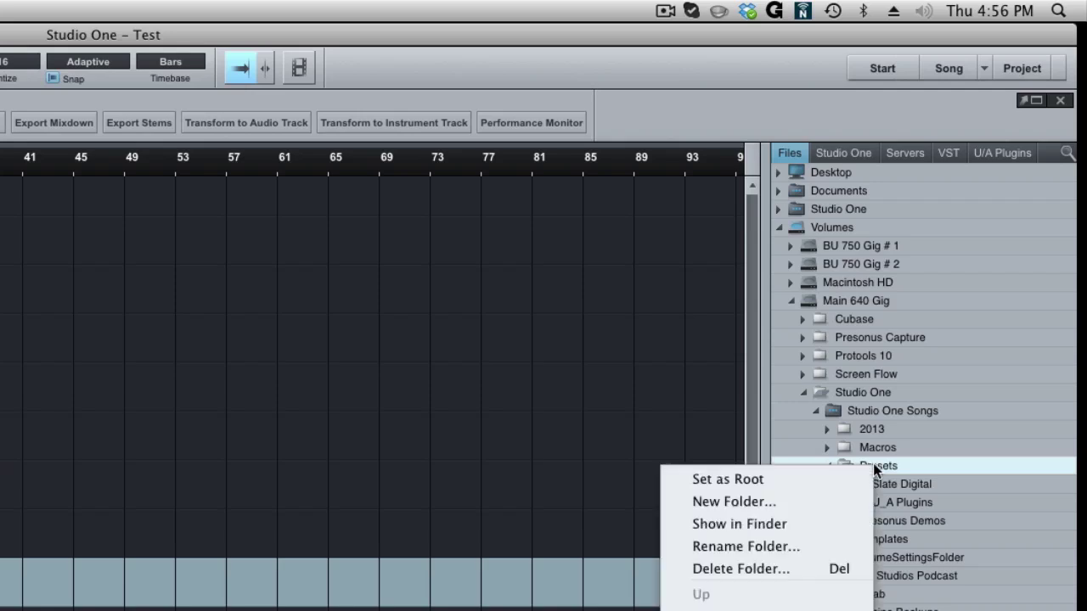
pyautogui.click(764, 501)
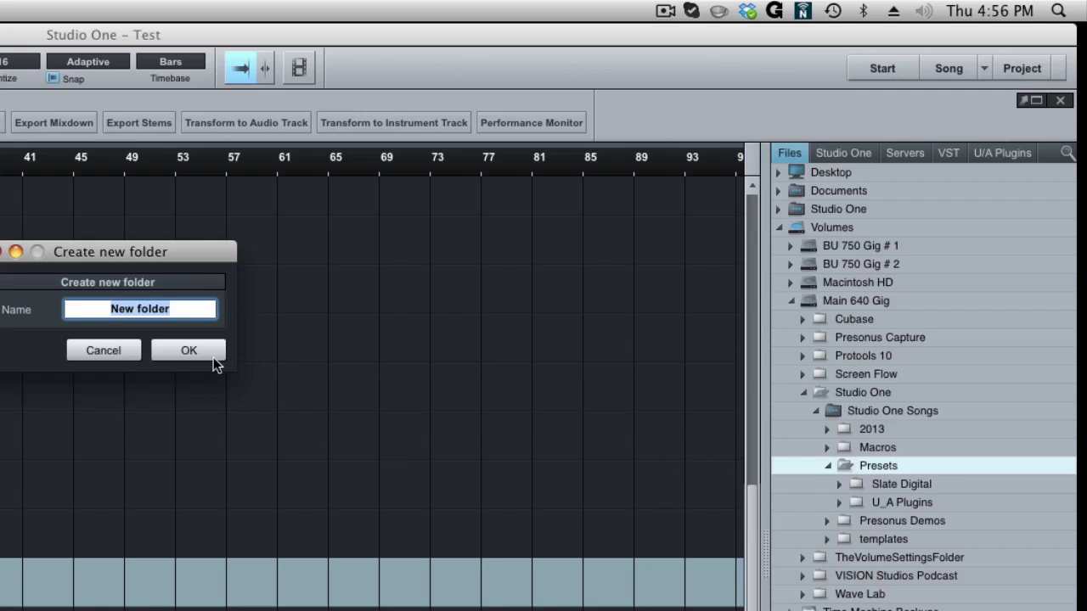
pyautogui.press('BackSpace')
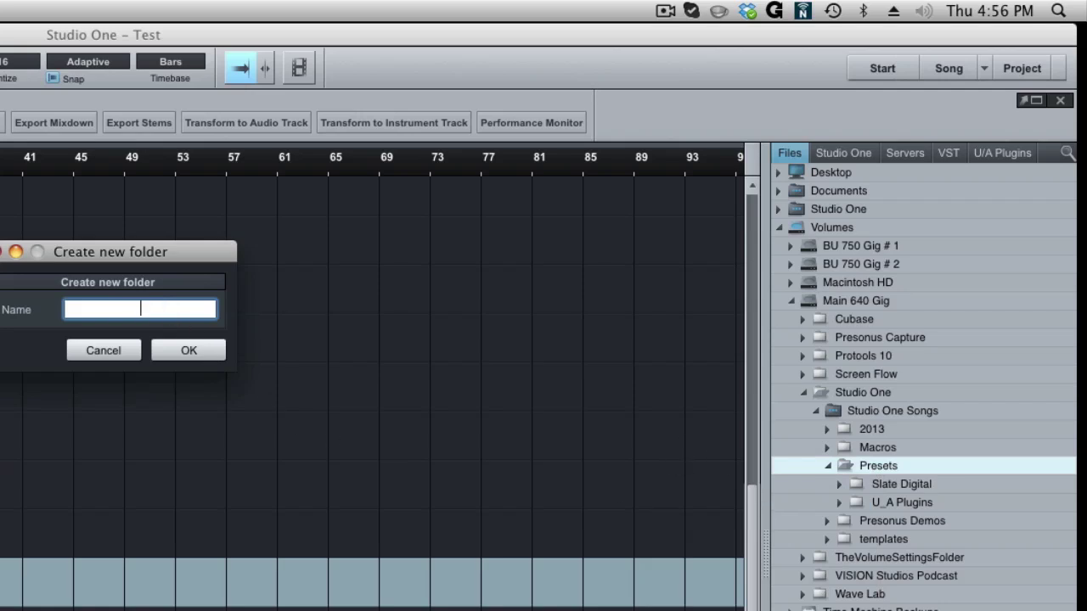
pyautogui.write('Wave Fav')
pyautogui.click(180, 351)
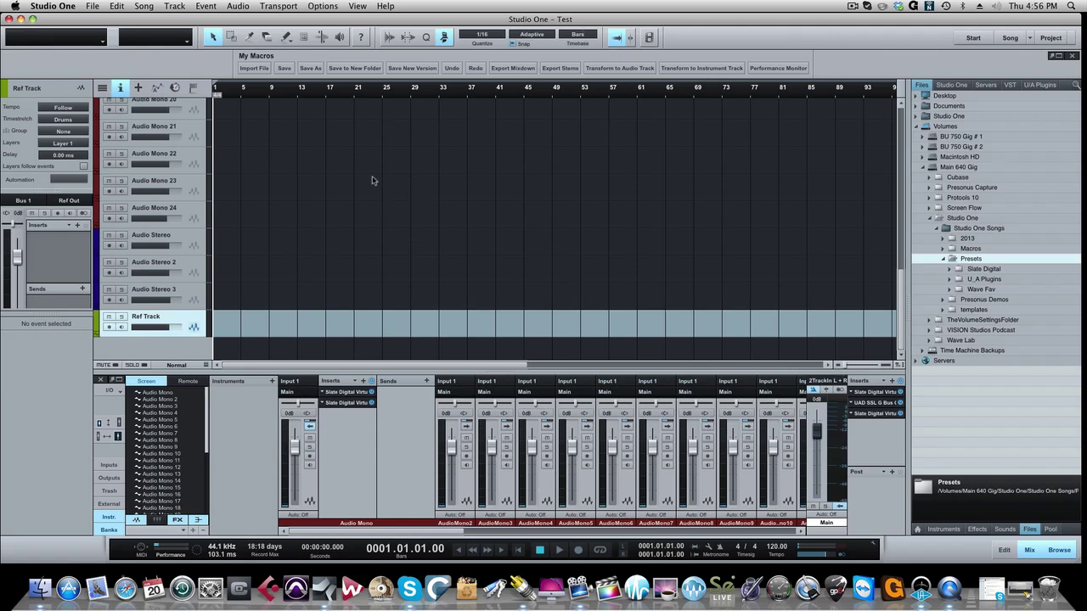
# - Play the song briefly and stop near bar 2, then scroll the mixer right and back
pyautogui.press('space')
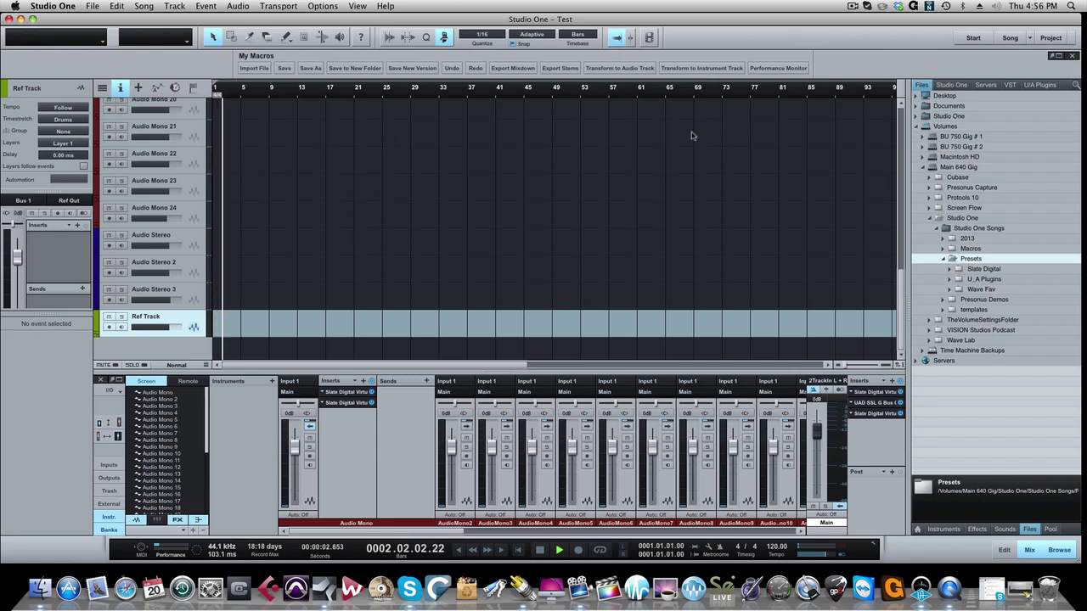
pyautogui.press('space')
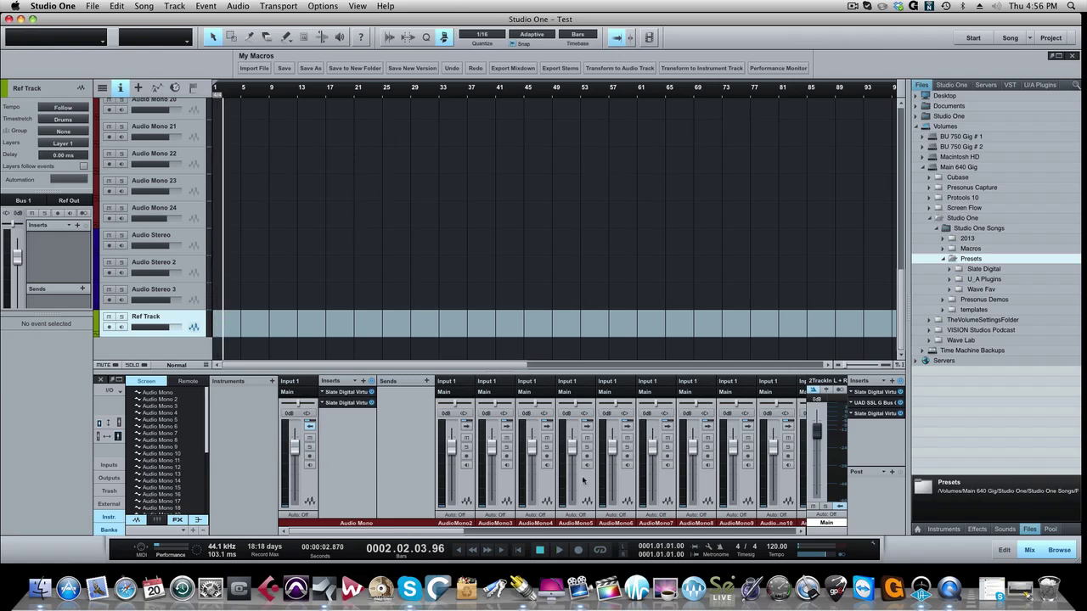
pyautogui.hscroll(7, 535, 458)
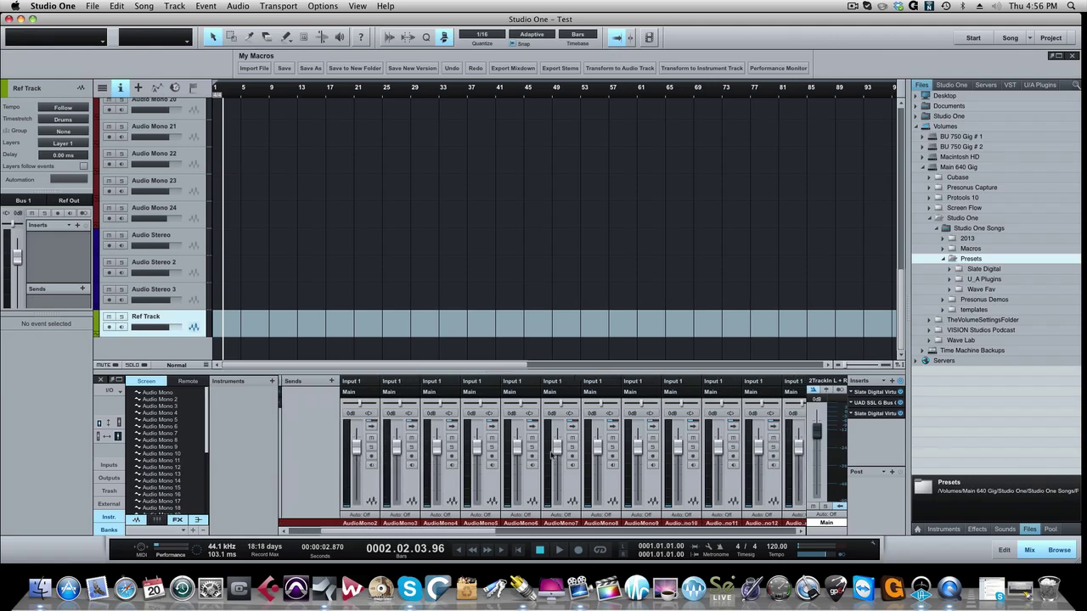
pyautogui.hscroll(15, 549, 450)
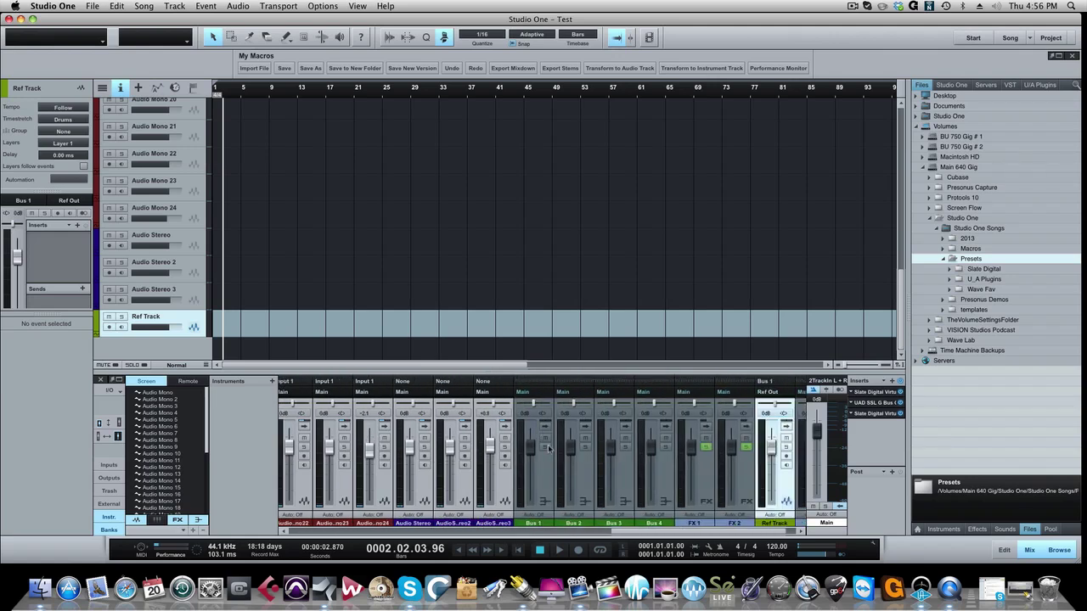
pyautogui.hscroll(-20, 564, 459)
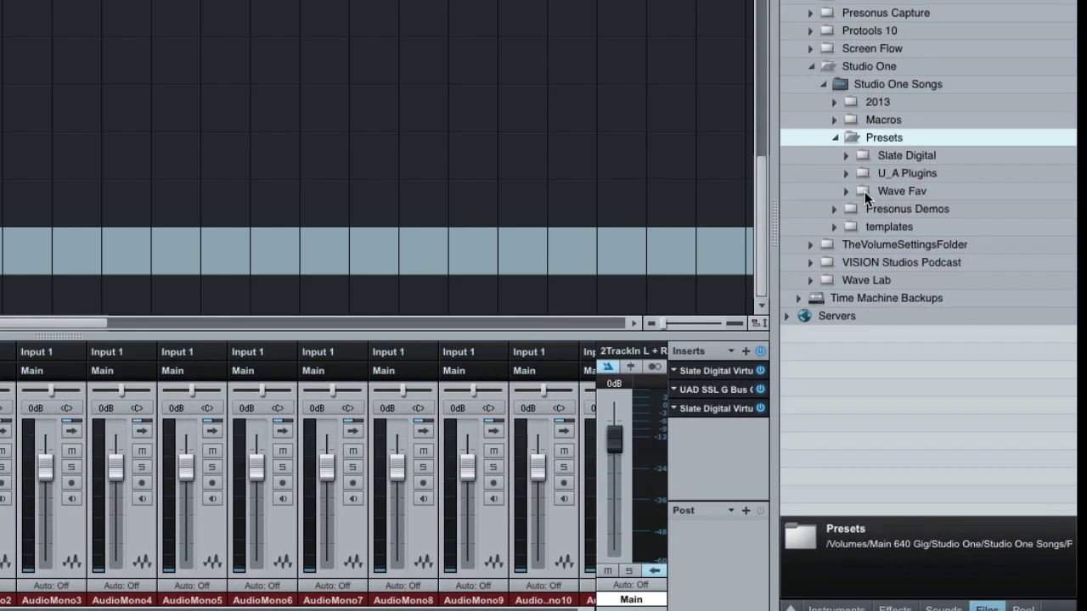
# - Make a new browser tab rooted at the Wave Fav folder using New Tab From Here
pyautogui.click(868, 191)
pyautogui.rightClick(876, 191)
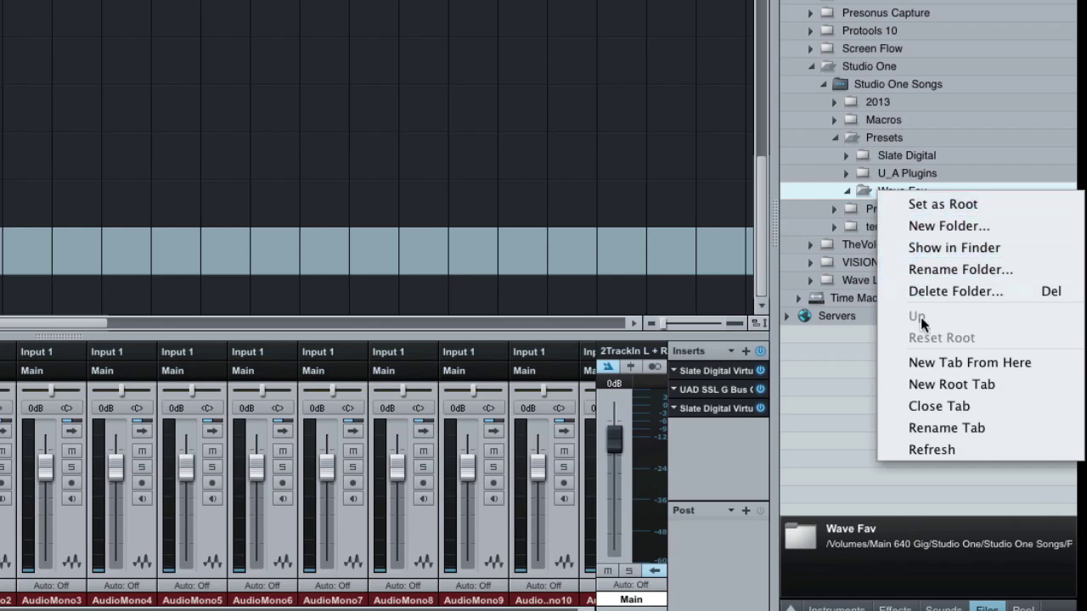
pyautogui.click(950, 361)
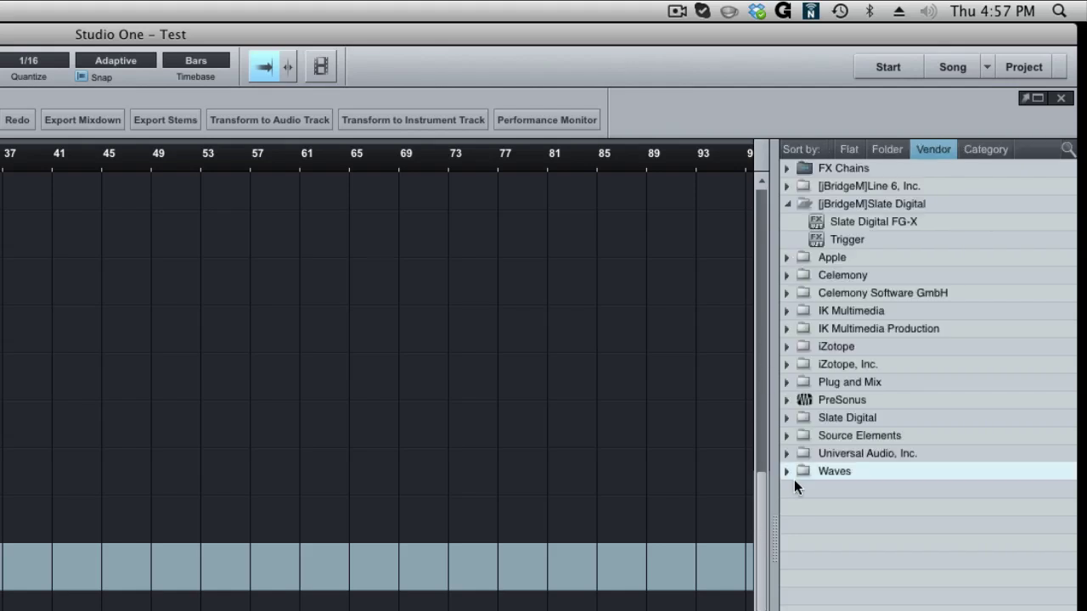
pyautogui.click(789, 471)
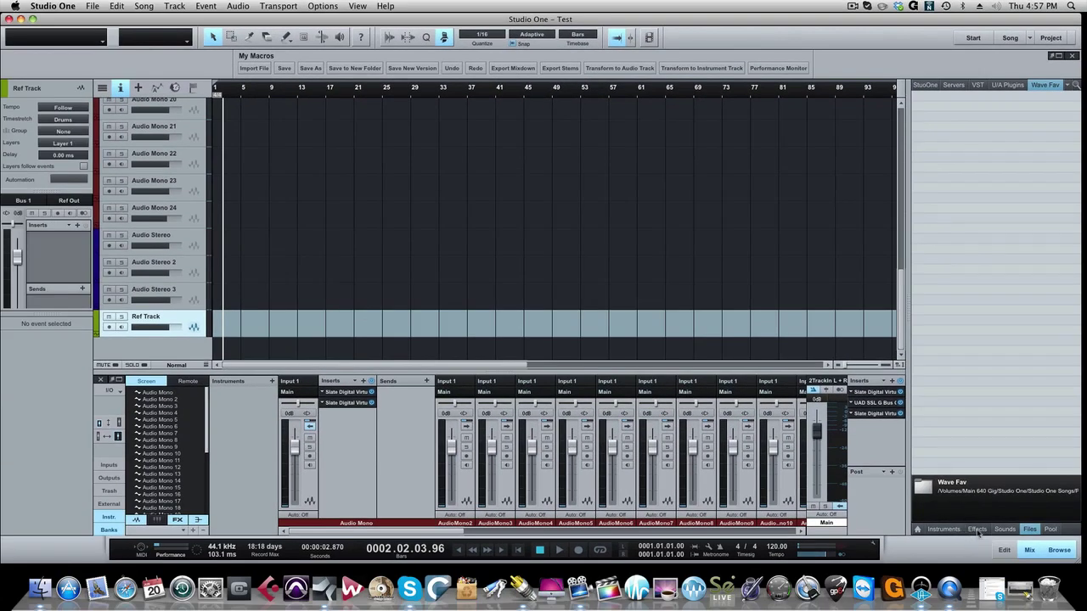
# - Drag the Waves C1 comp Mono effect onto the Audio Mono channel's inserts
pyautogui.click(976, 529)
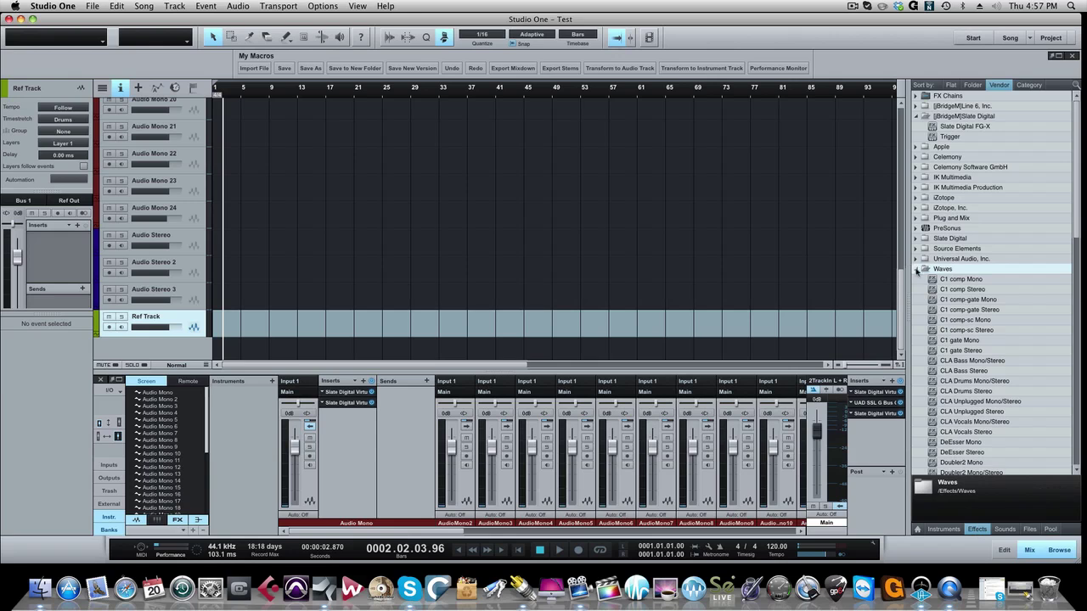
pyautogui.click(915, 268)
pyautogui.click(916, 269)
pyautogui.click(970, 280)
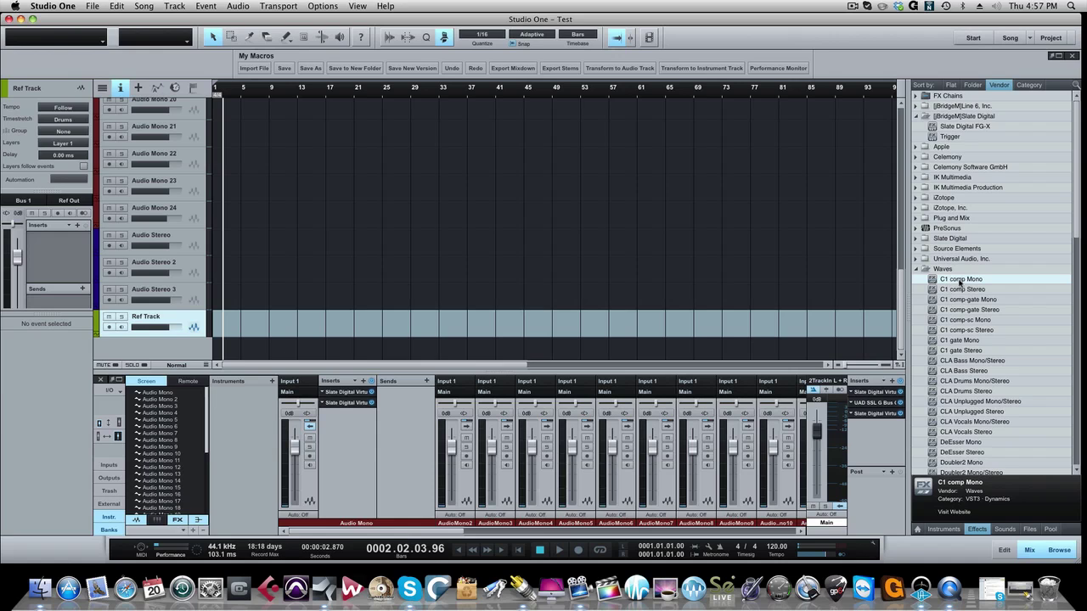
pyautogui.moveTo(960, 283); pyautogui.dragTo(342, 416)
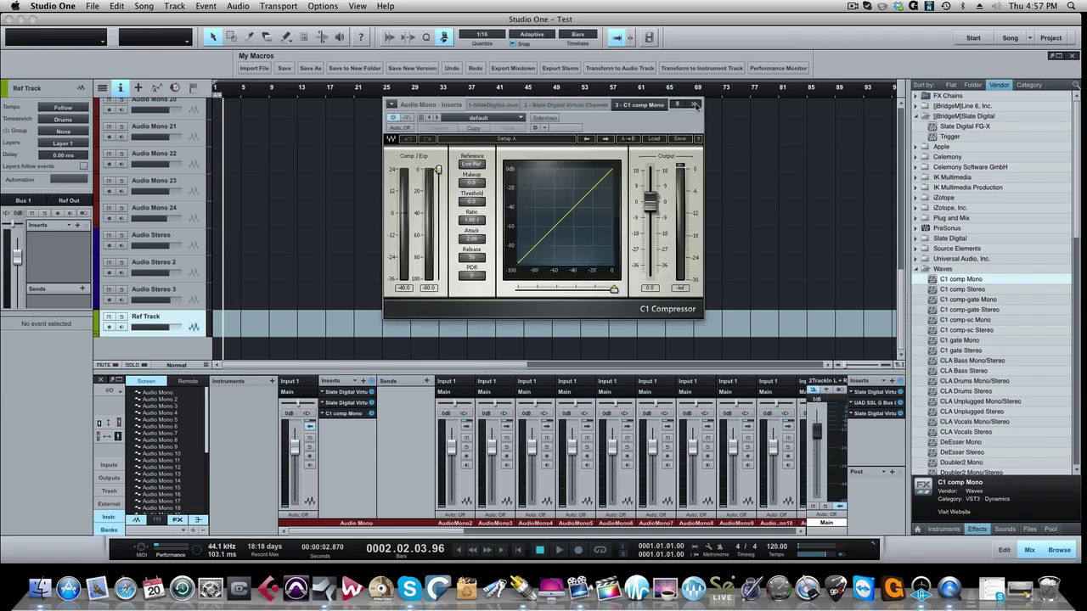
# - Reopen the C1 Compressor window, check its empty preset list, and close it
pyautogui.click(694, 104)
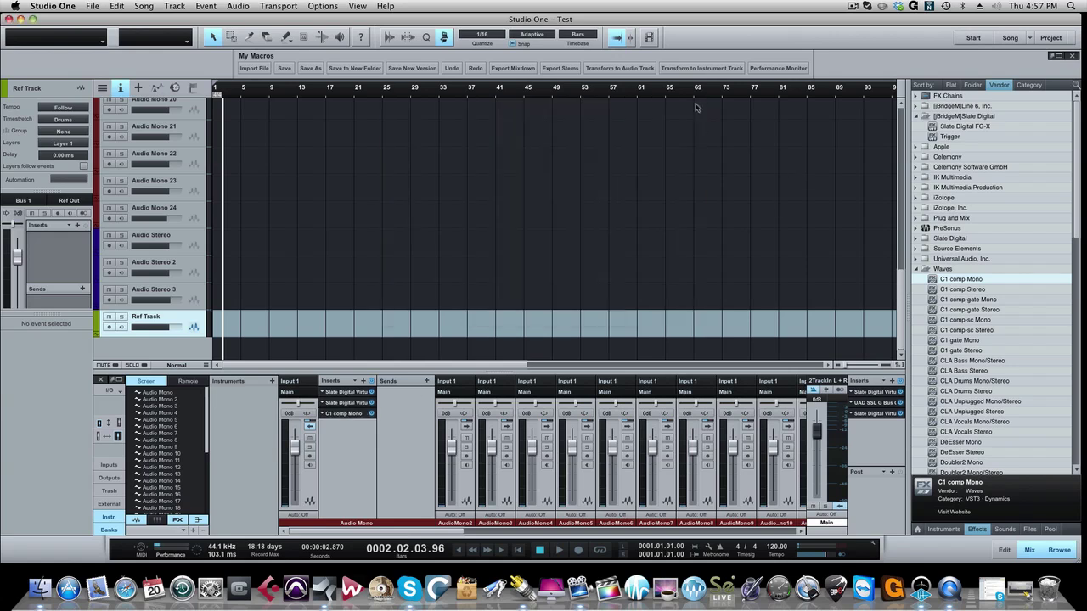
pyautogui.click(357, 414)
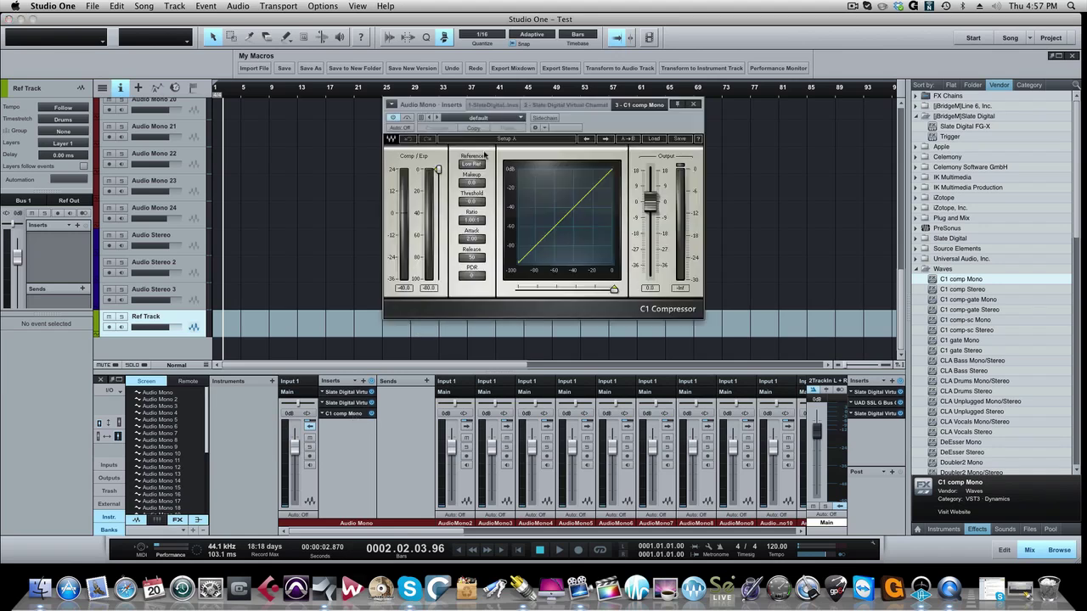
pyautogui.click(518, 119)
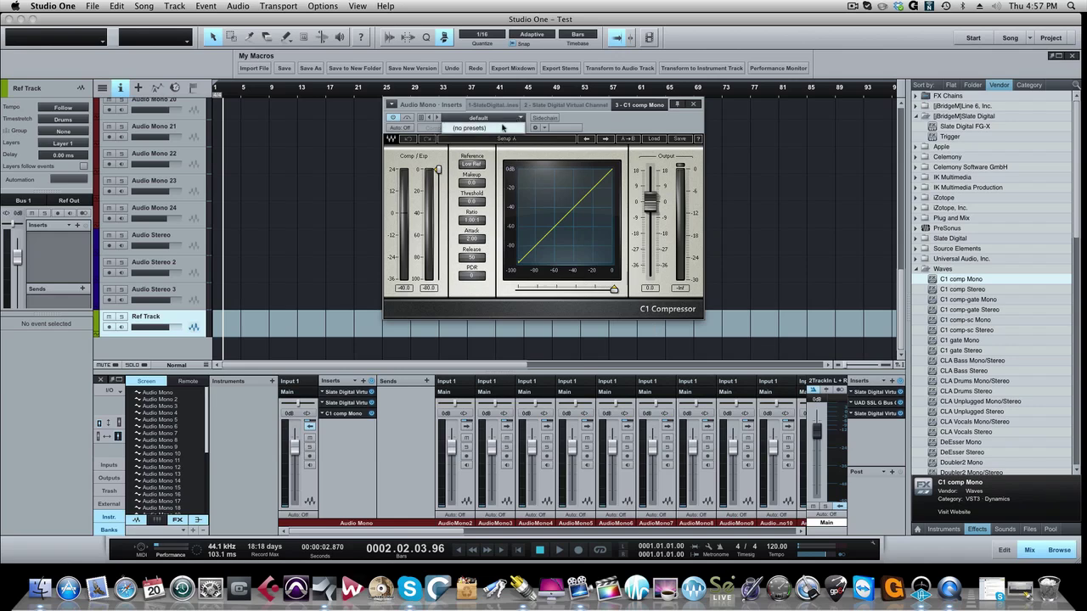
pyautogui.click(628, 127)
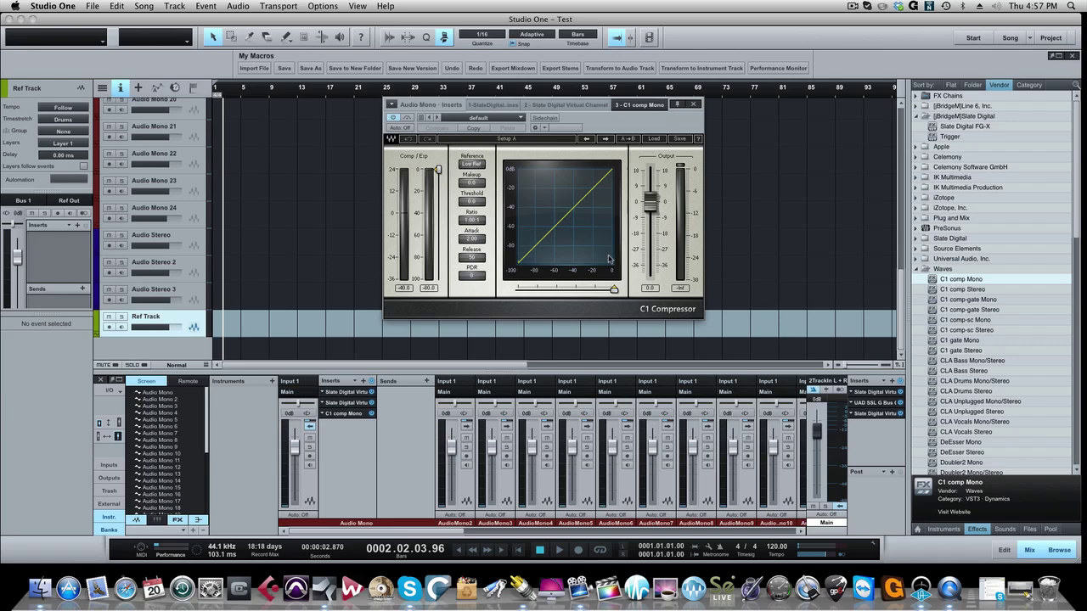
pyautogui.click(694, 105)
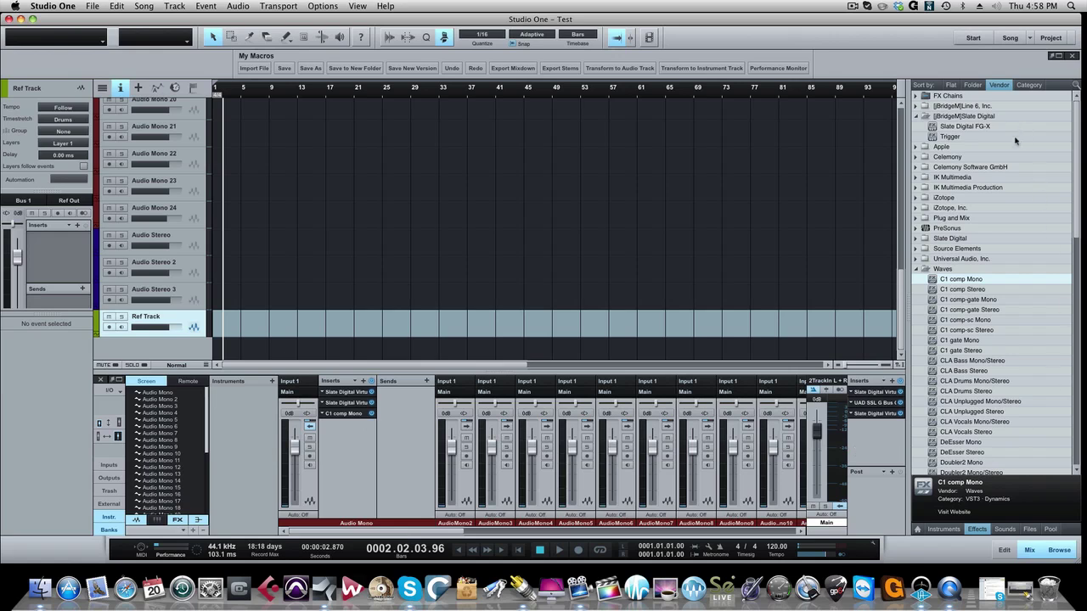
# - Save the C1 comp Mono insert as a preset in the Wave Fav folder
pyautogui.click(1029, 530)
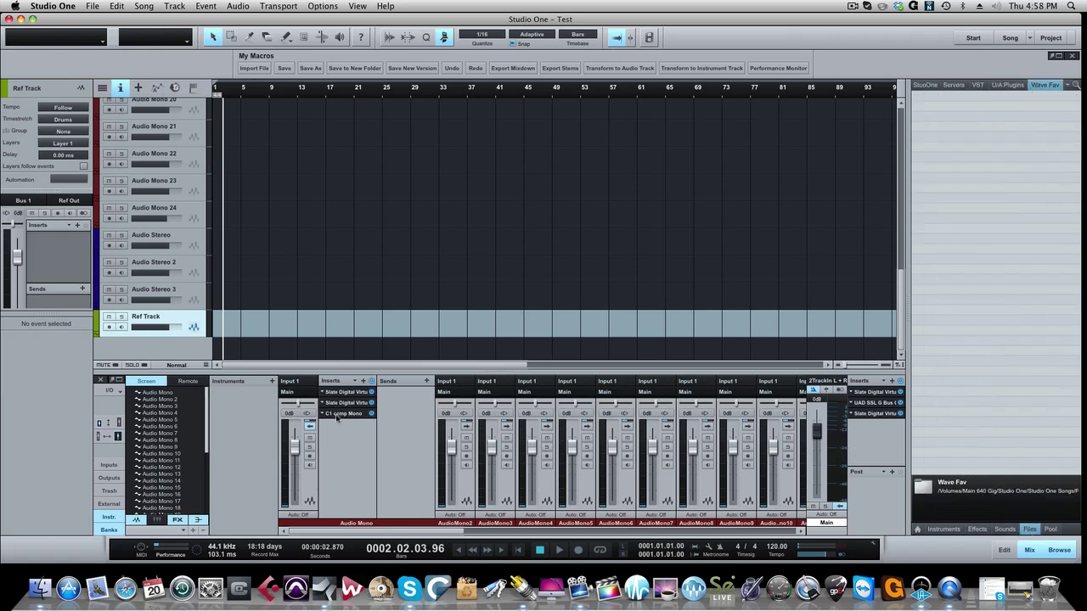
pyautogui.moveTo(336, 417); pyautogui.dragTo(967, 111)
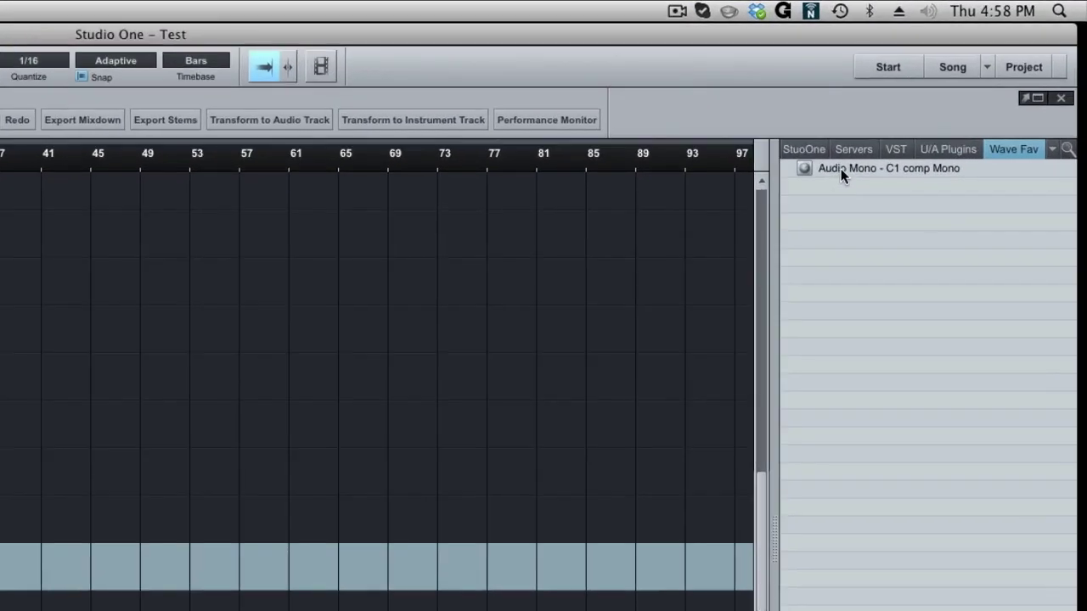
pyautogui.rightClick(841, 167)
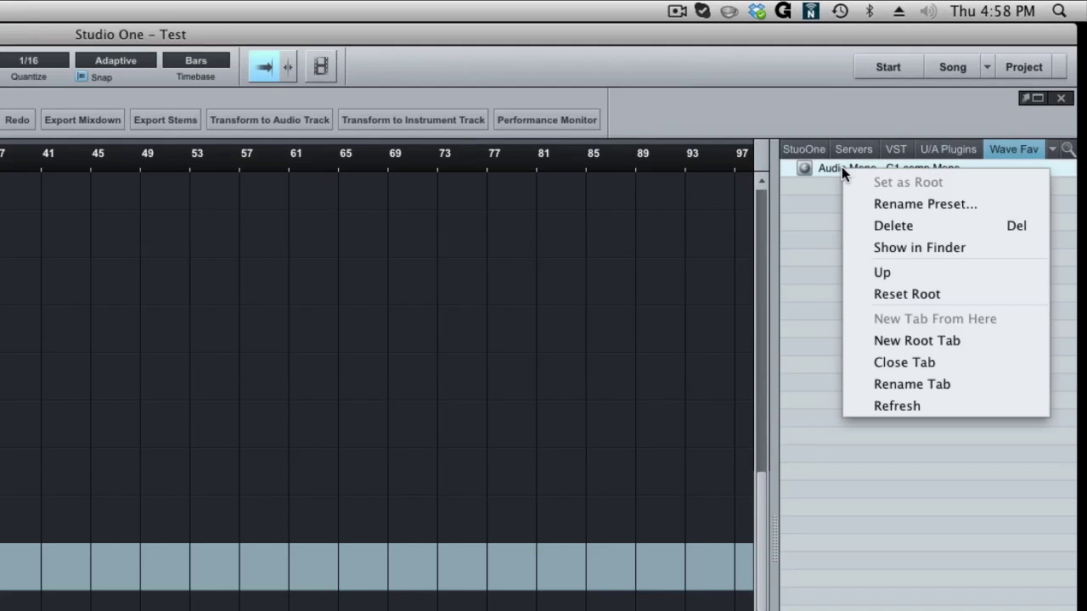
pyautogui.click(899, 232)
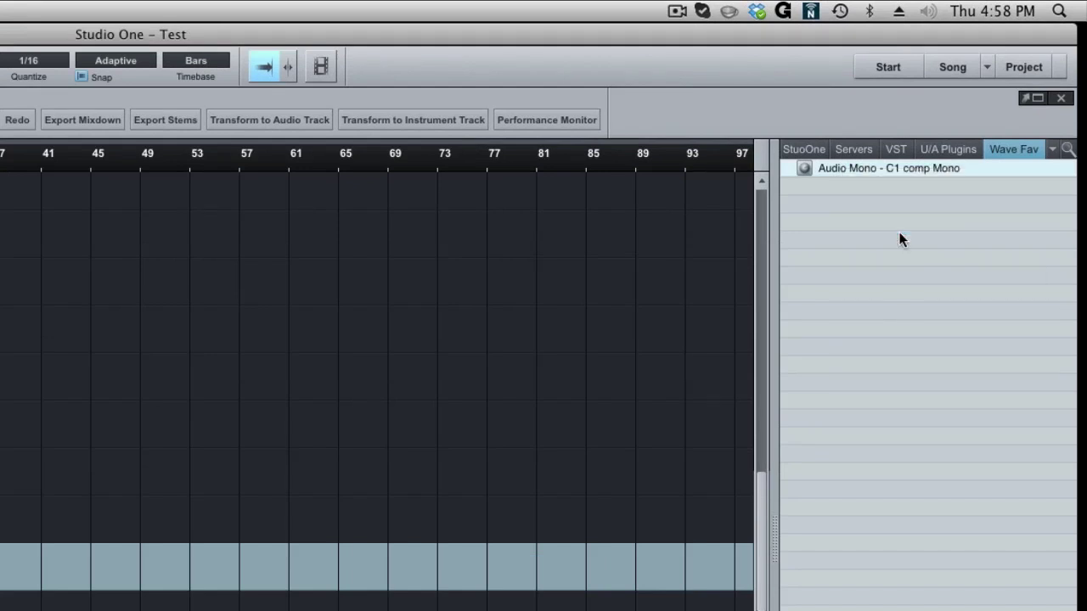
pyautogui.click(225, 358)
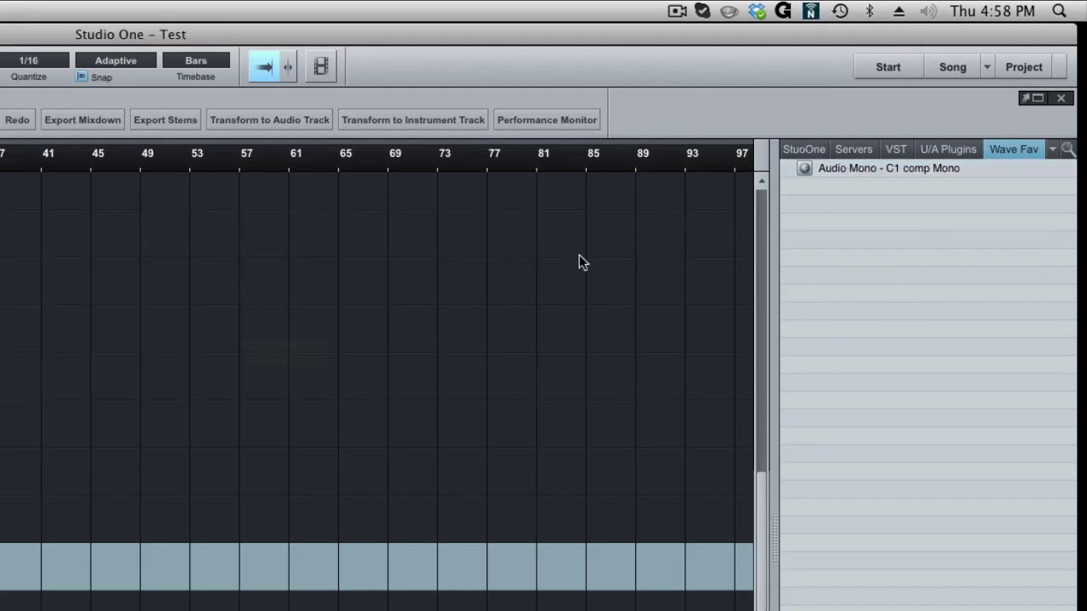
# - Rename the new favorite preset to 'C1 Comp'
pyautogui.rightClick(859, 168)
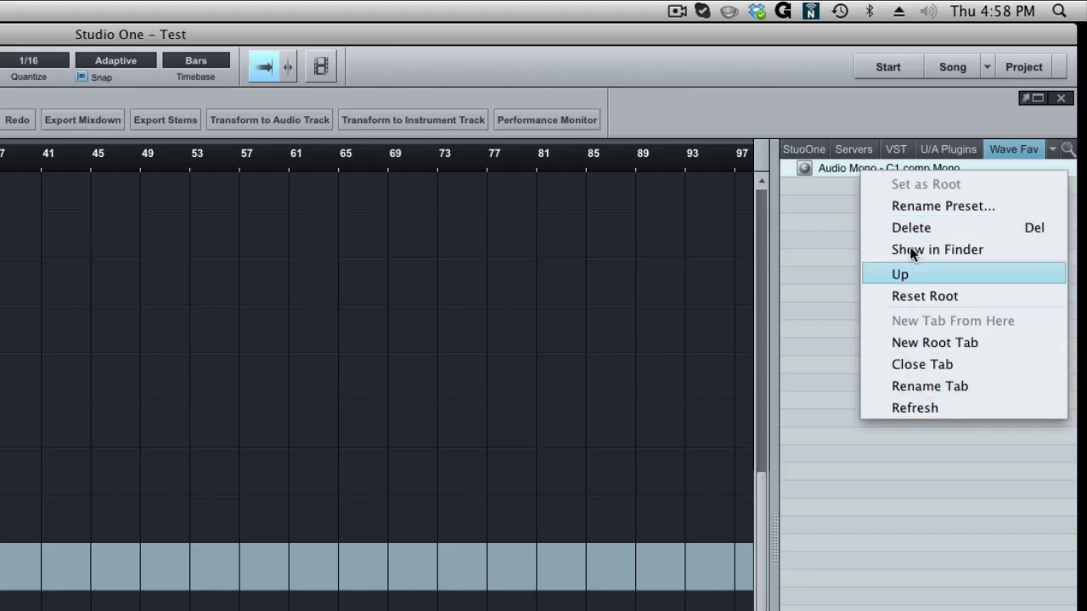
pyautogui.click(907, 211)
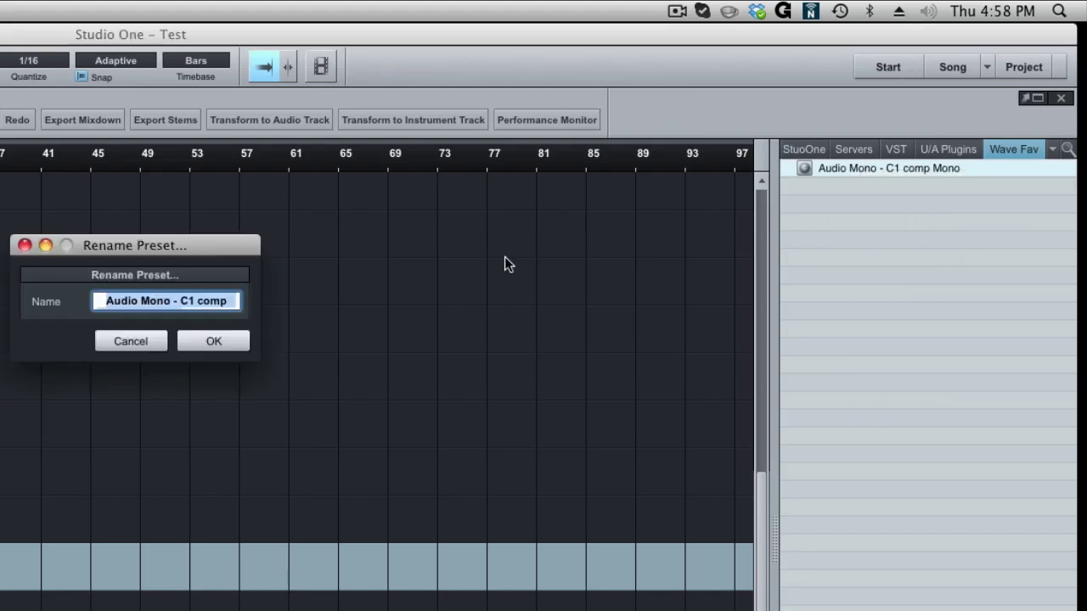
pyautogui.press('BackSpace')
pyautogui.write('C')
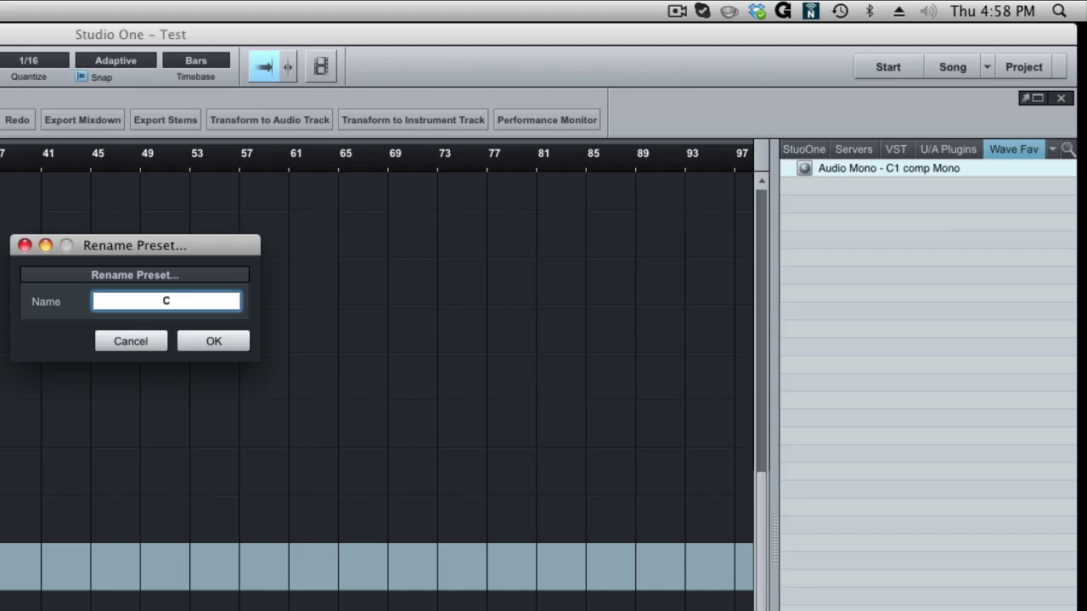
pyautogui.write('1 Comp')
pyautogui.click(225, 340)
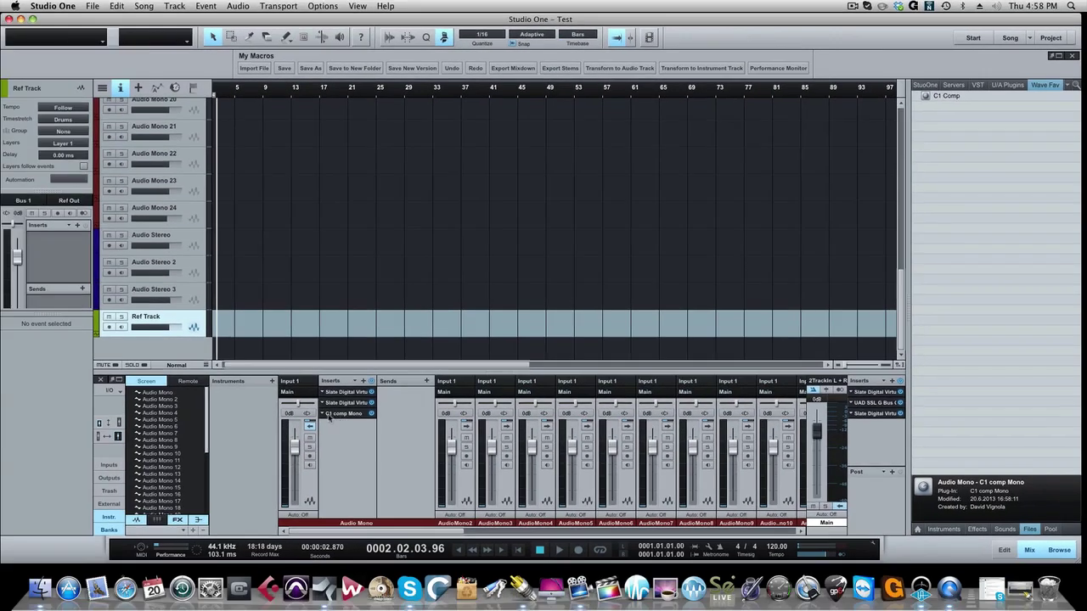
# - Remove the C1 comp Mono insert and reload it from the C1 Comp favorite
pyautogui.click(329, 414)
pyautogui.rightClick(327, 415)
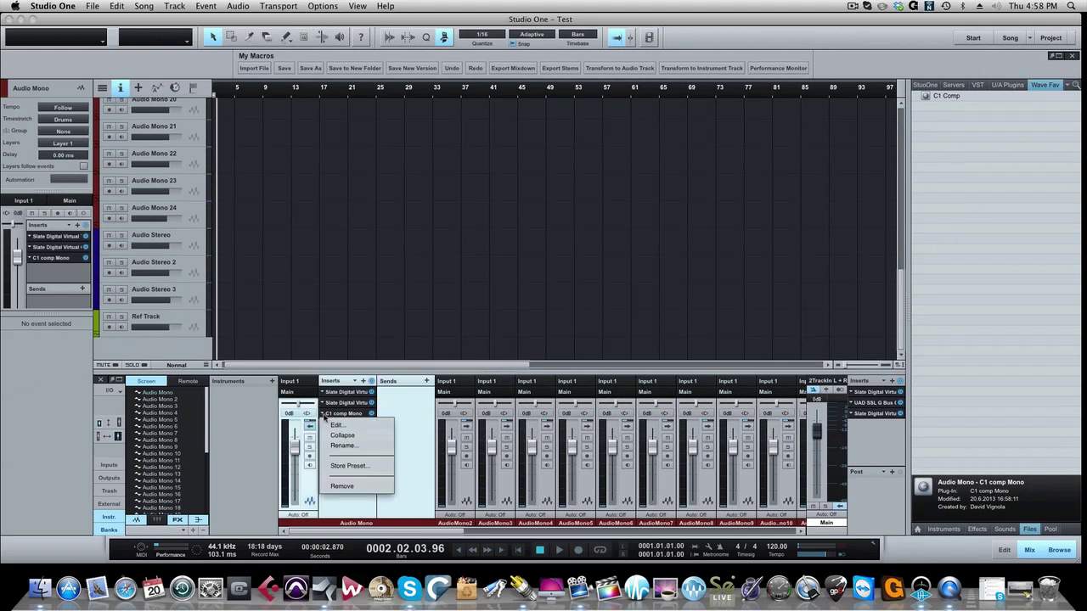
pyautogui.click(341, 486)
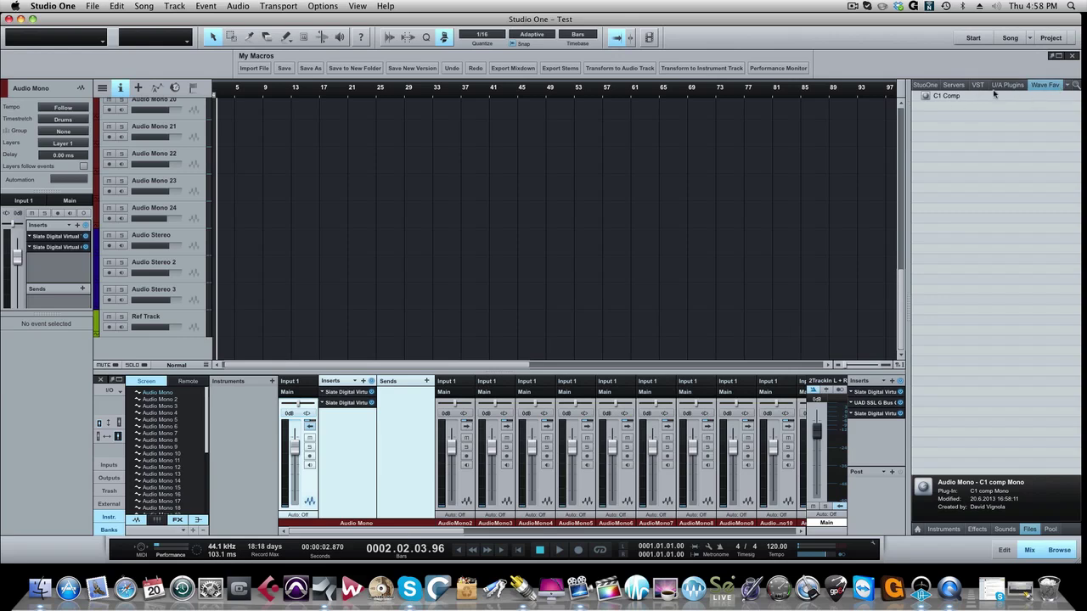
pyautogui.moveTo(954, 96); pyautogui.dragTo(341, 432)
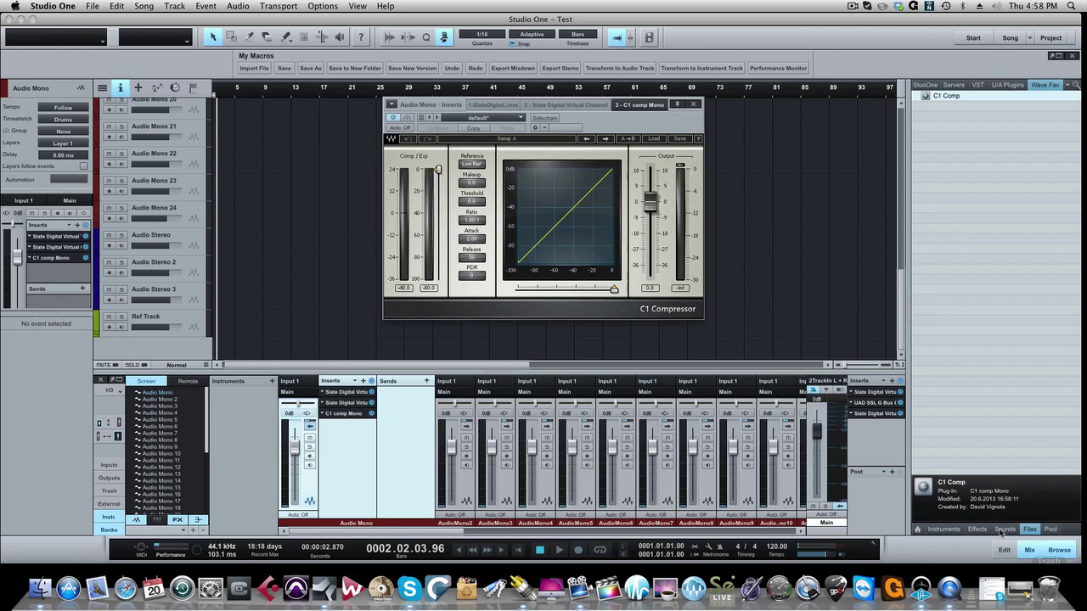
pyautogui.click(976, 529)
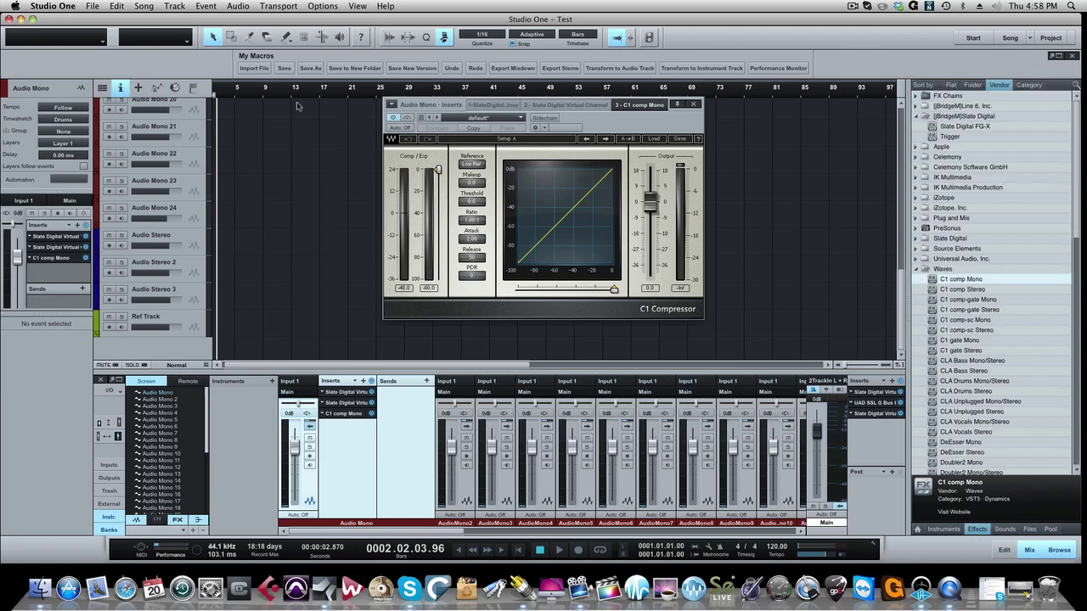
# - Close the compressor window and remove the C1 comp Mono insert from Audio Mono
pyautogui.click(693, 103)
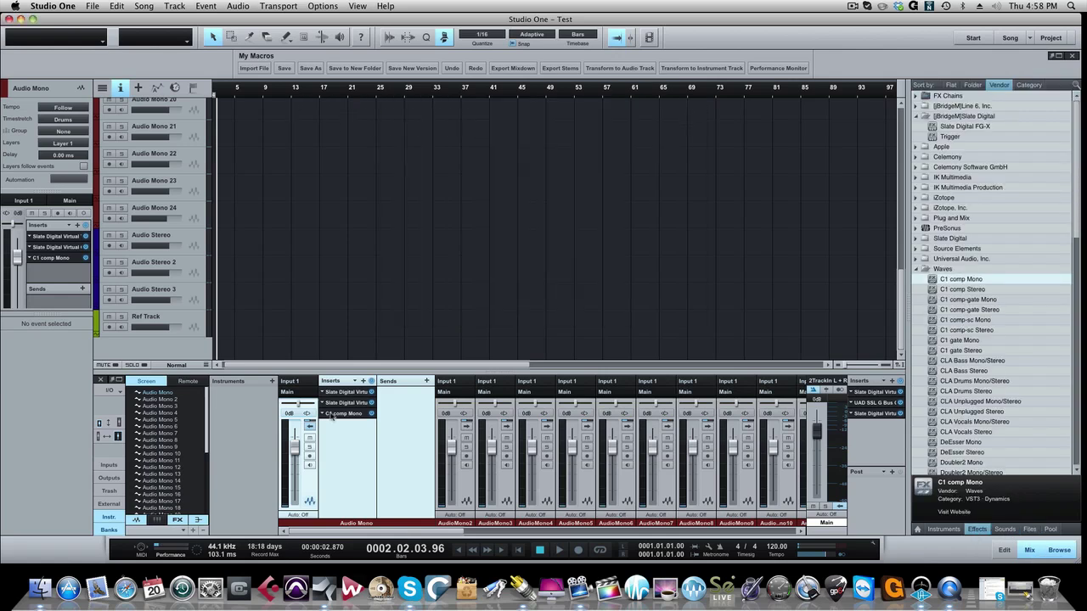
pyautogui.rightClick(330, 415)
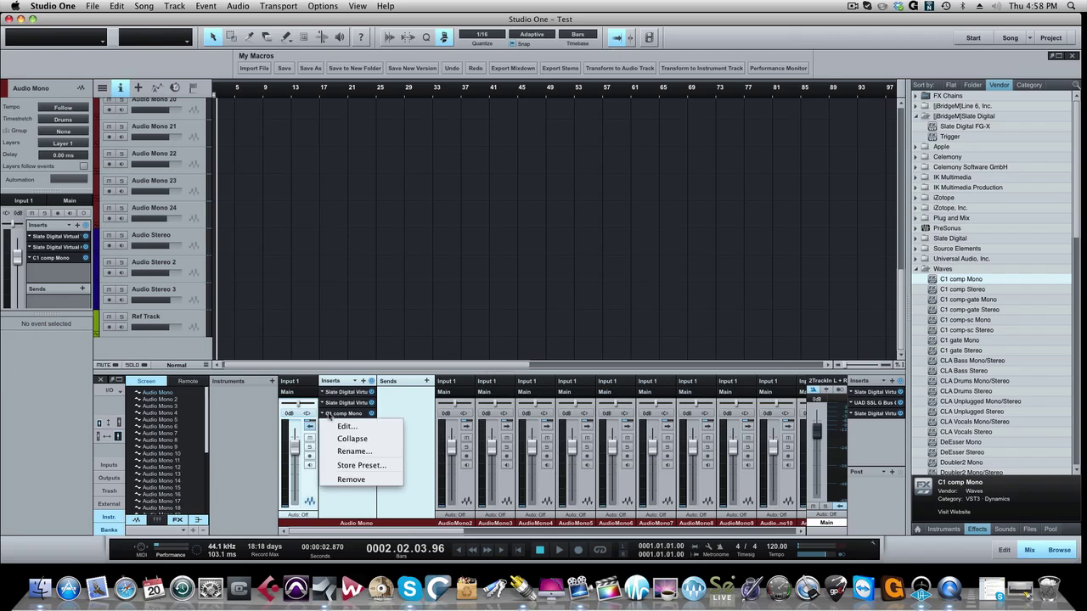
pyautogui.click(338, 479)
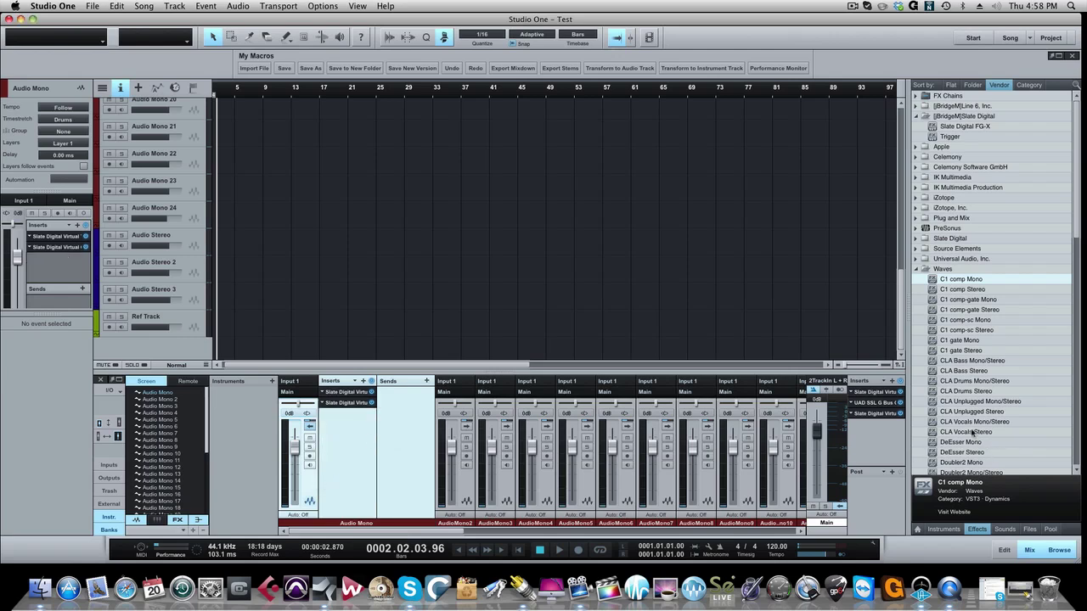
# - Add DeEsser Mono, Doubler4 Mono and MaxxBass Mono as inserts on the Audio Mono channel
pyautogui.scroll(-5, 971, 415)
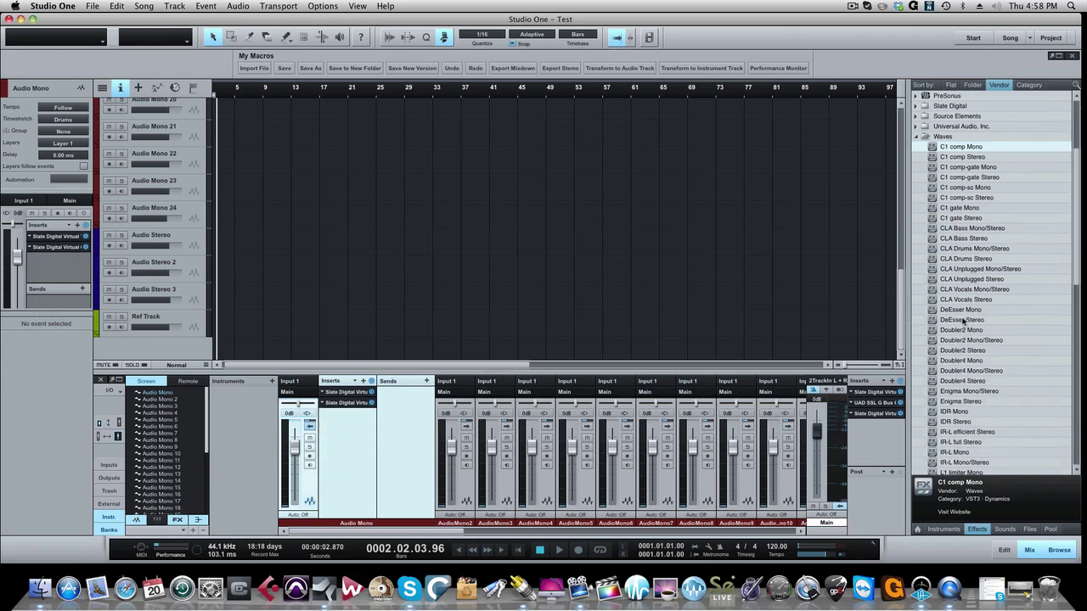
pyautogui.moveTo(964, 312); pyautogui.dragTo(334, 418)
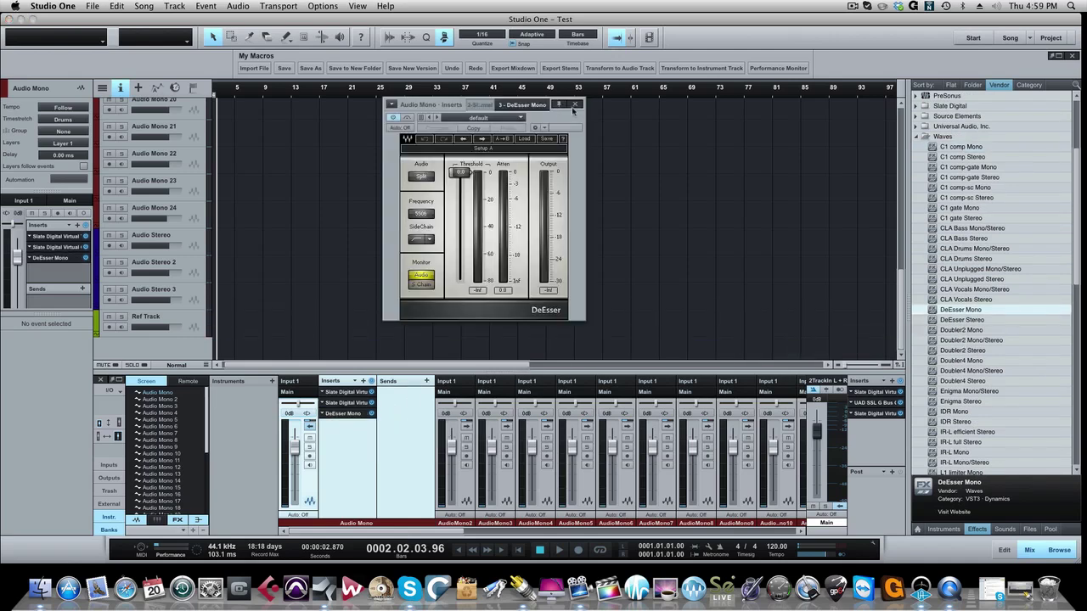
pyautogui.click(575, 104)
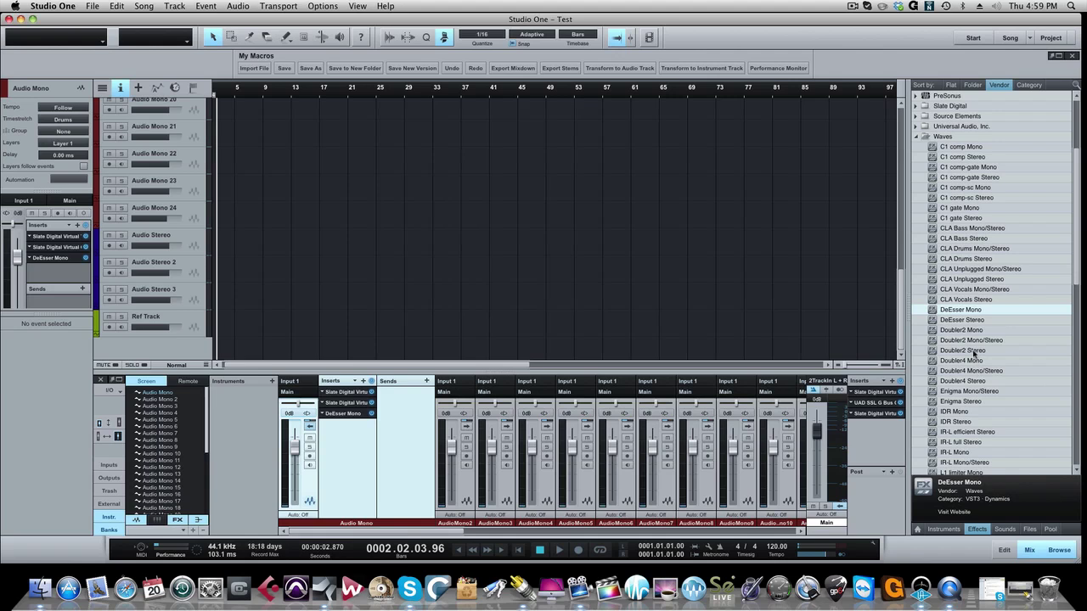
pyautogui.click(968, 350)
pyautogui.moveTo(970, 361); pyautogui.dragTo(349, 441)
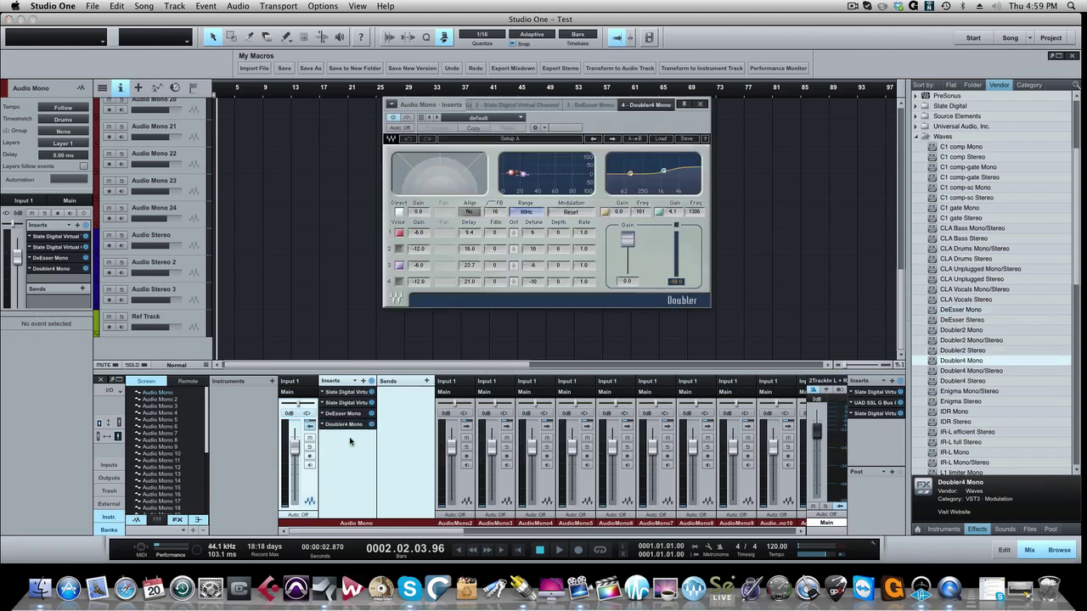
pyautogui.click(700, 104)
pyautogui.scroll(-5, 960, 432)
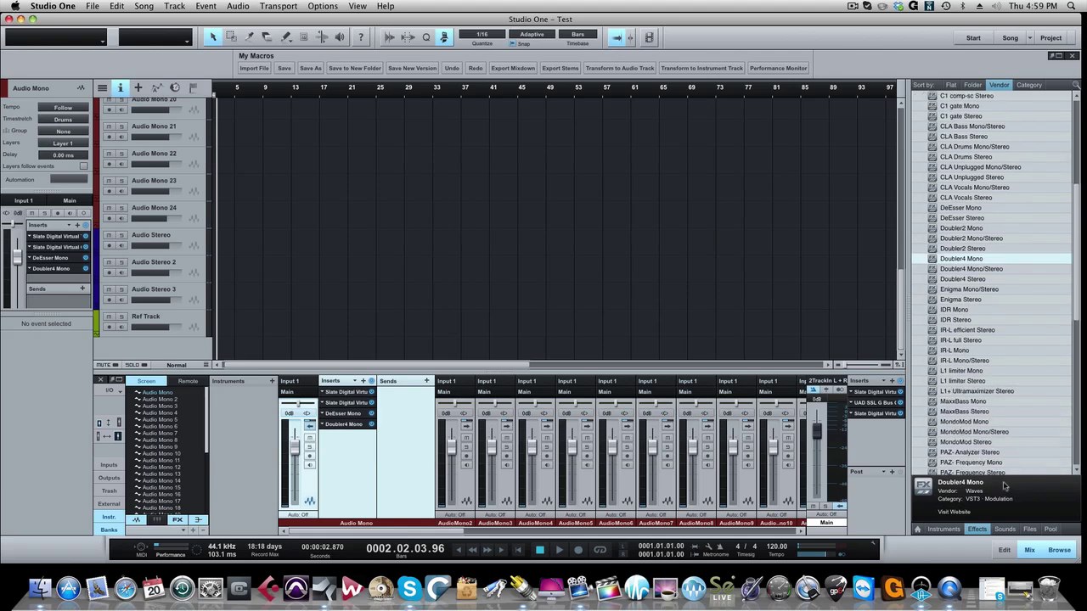
pyautogui.scroll(-4, 978, 424)
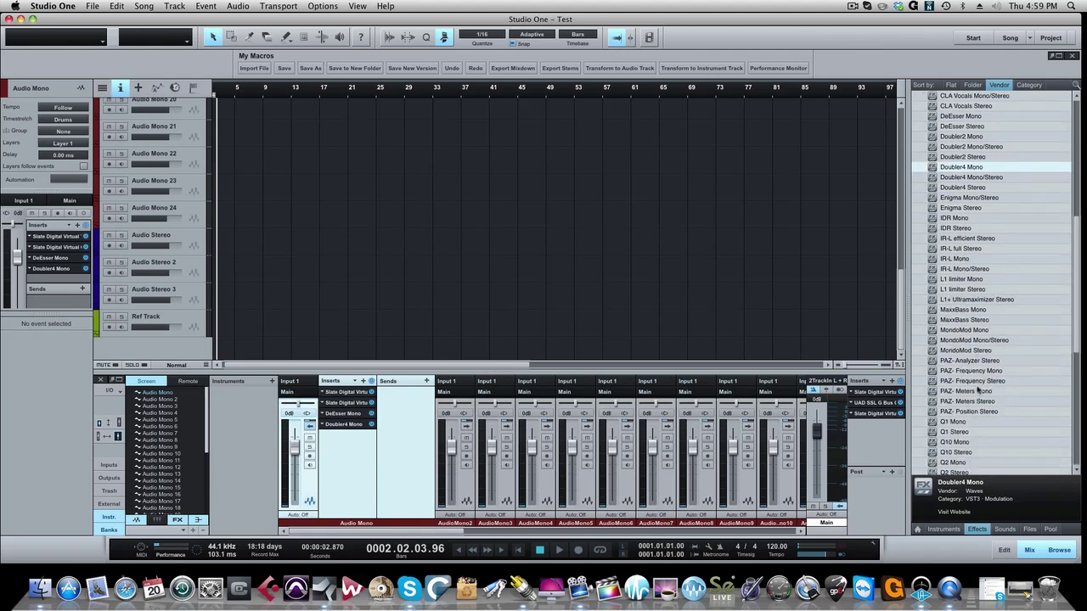
pyautogui.click(965, 311)
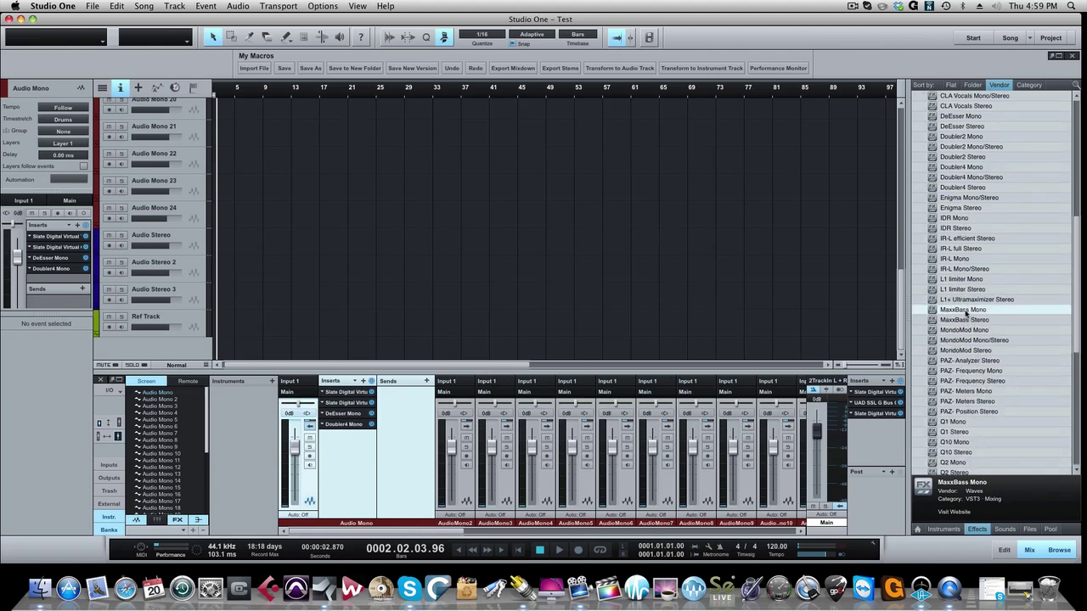
pyautogui.moveTo(967, 313); pyautogui.dragTo(350, 435)
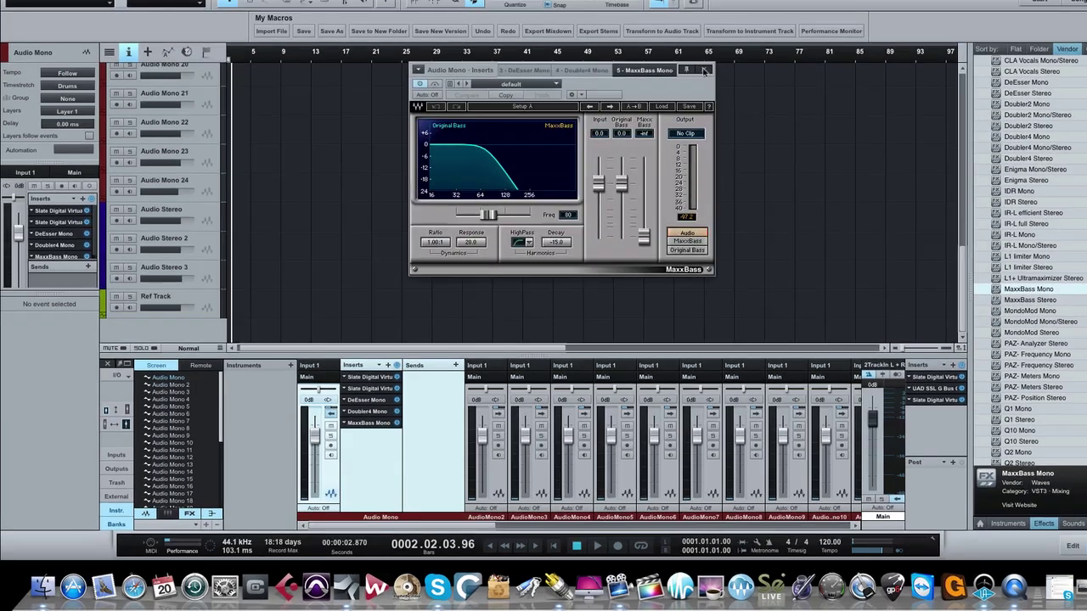
pyautogui.click(659, 104)
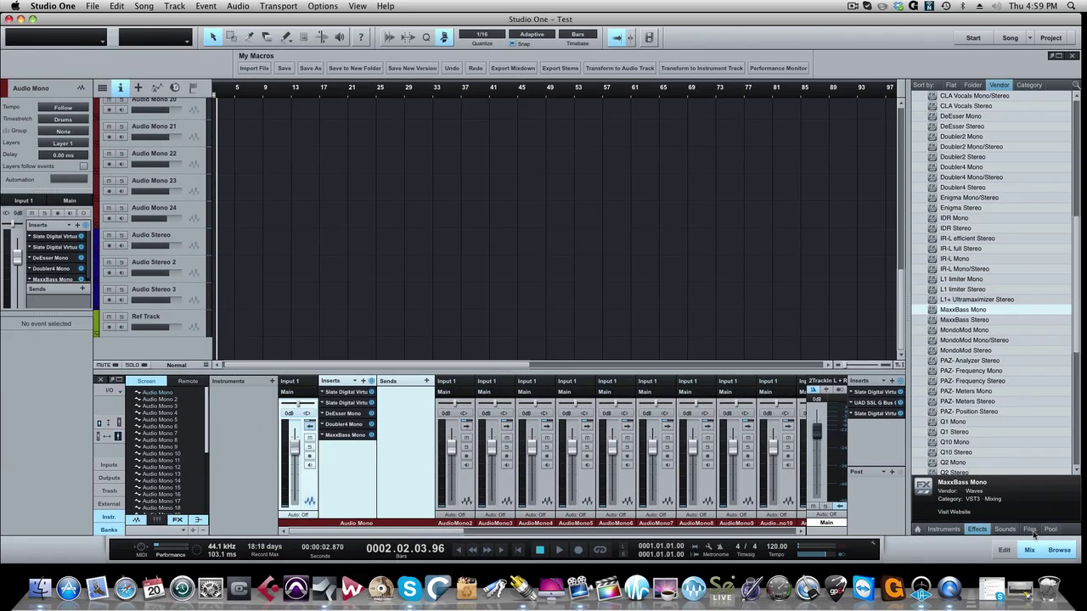
# - Drag the DeEsser Mono, Doubler4 Mono and MaxxBass Mono inserts into the Wave Fav folder
pyautogui.click(1028, 529)
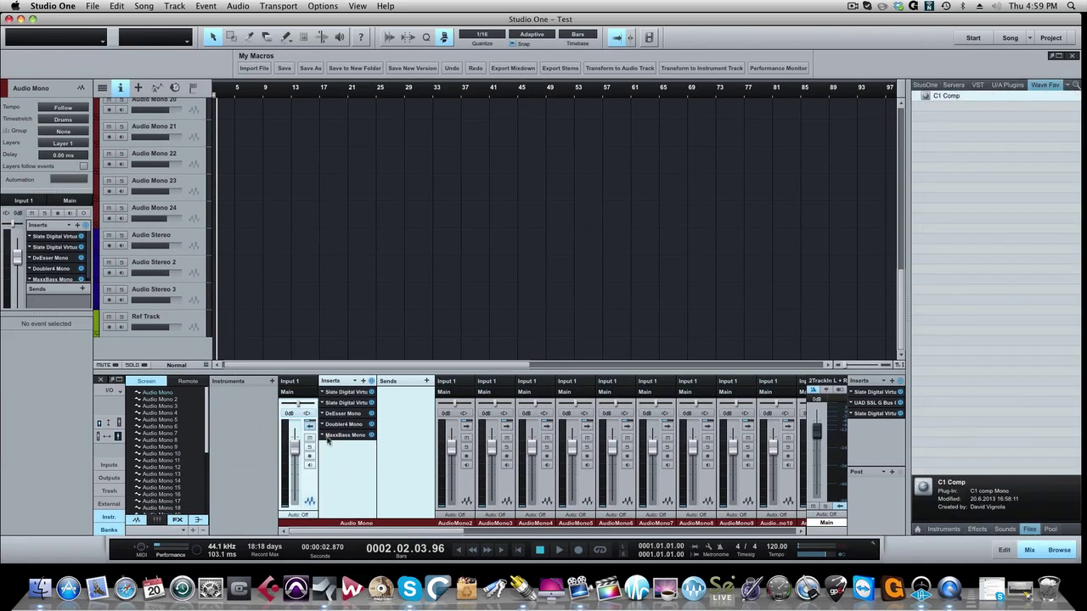
pyautogui.moveTo(331, 416); pyautogui.dragTo(962, 120)
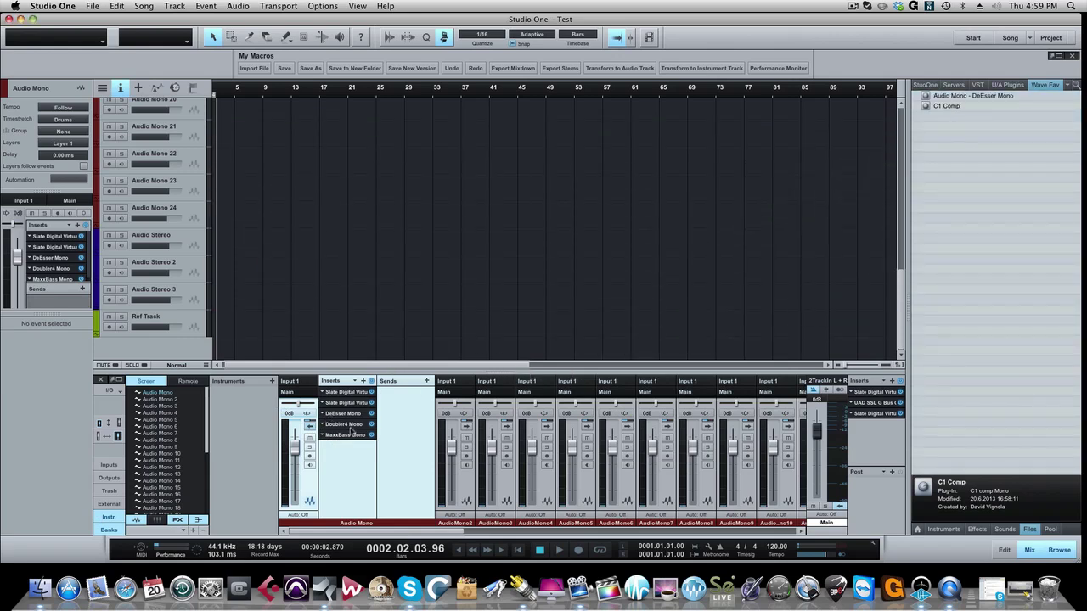
pyautogui.moveTo(348, 429); pyautogui.dragTo(950, 128)
pyautogui.moveTo(331, 436); pyautogui.dragTo(937, 132)
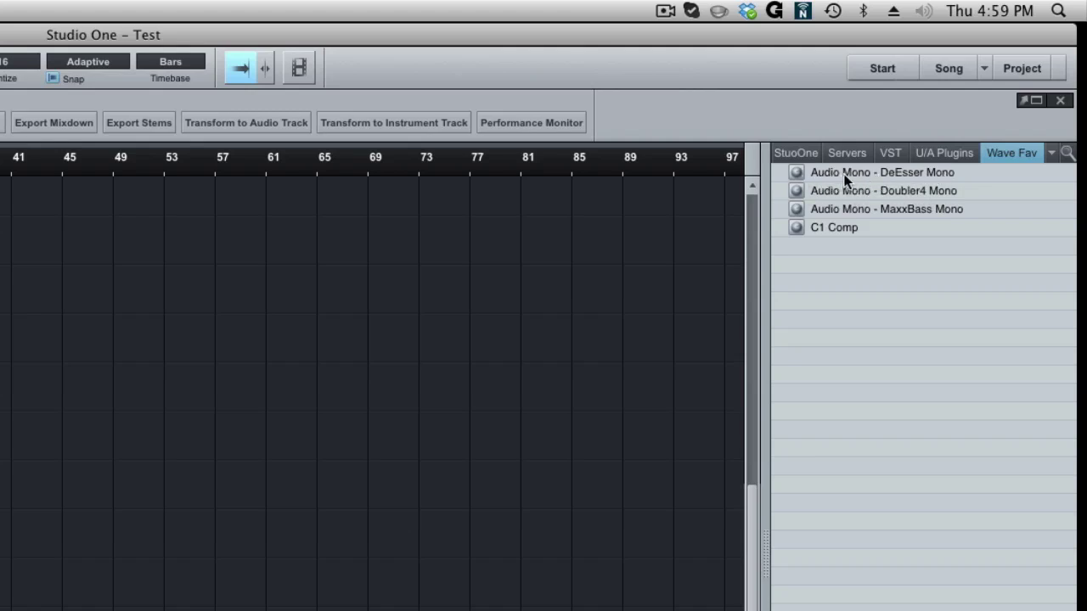
# - Rename the DeEsser preset in Wave Fav to 'Desser'
pyautogui.click(839, 174)
pyautogui.rightClick(840, 174)
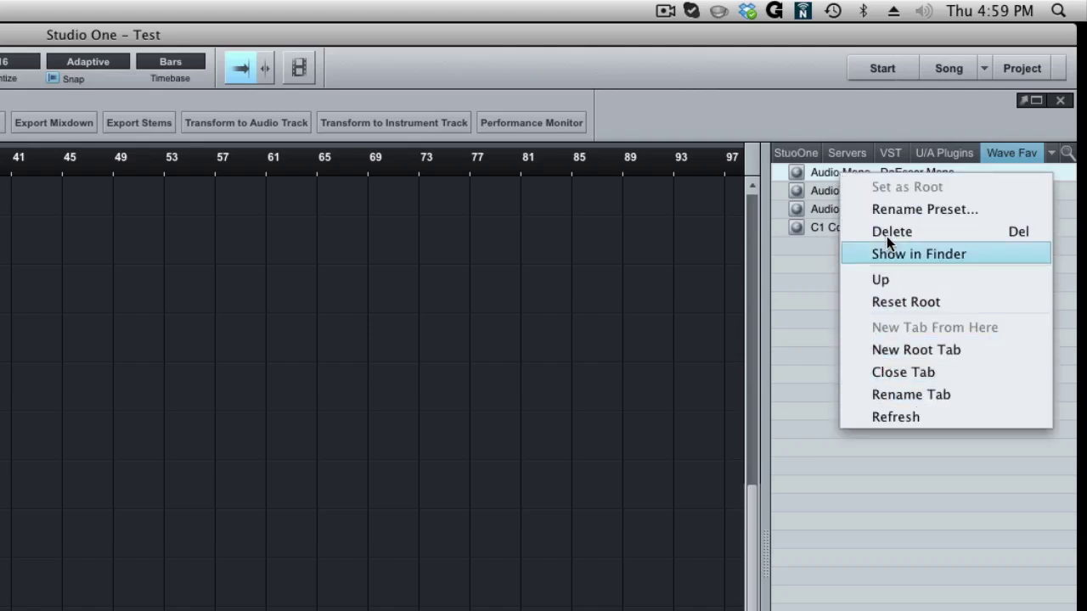
pyautogui.click(891, 209)
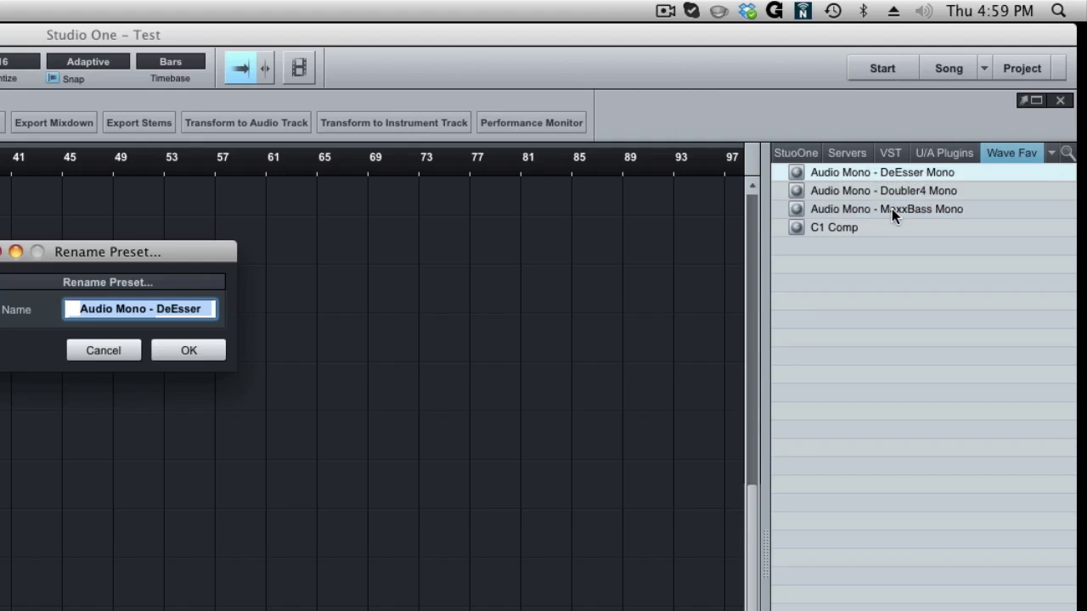
pyautogui.press('BackSpace')
pyautogui.write('Desser')
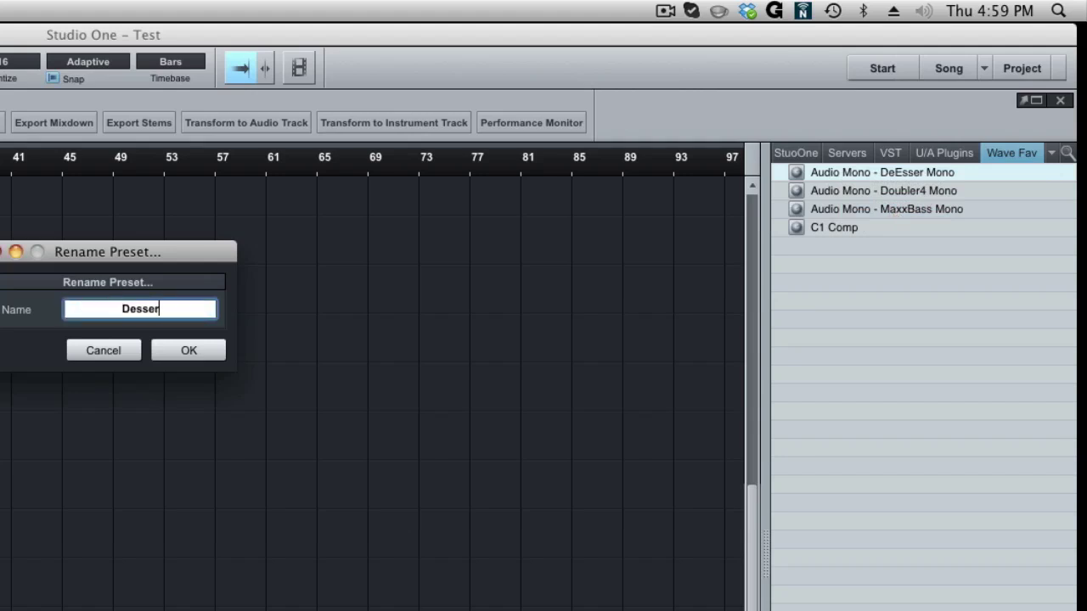
pyautogui.press('Return')
# - Rename the MaxxBass preset to 'Maxx Bass'
pyautogui.click(846, 189)
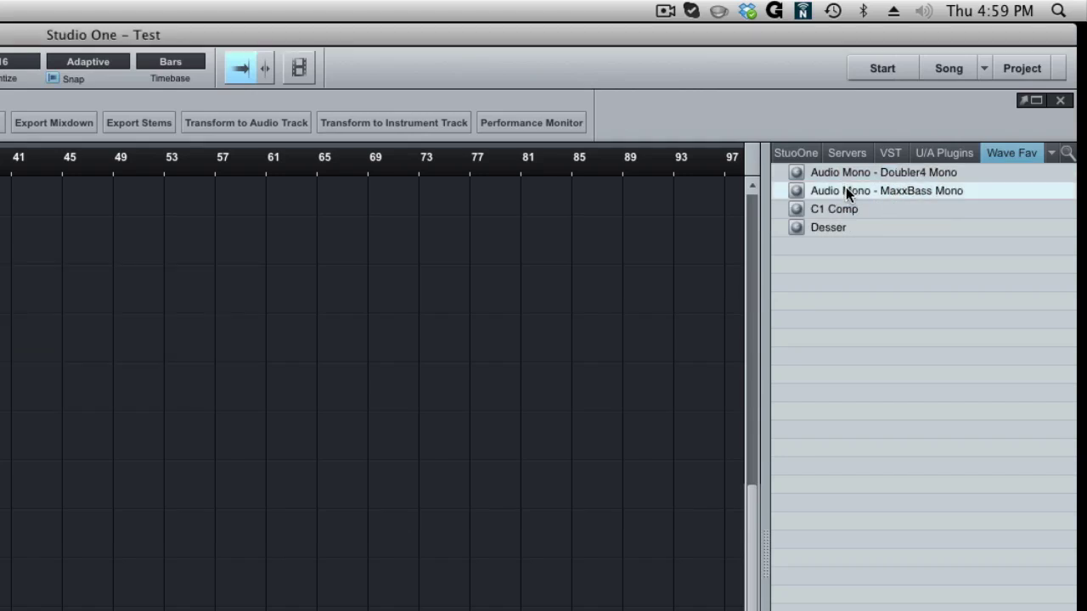
pyautogui.rightClick(845, 187)
pyautogui.click(882, 217)
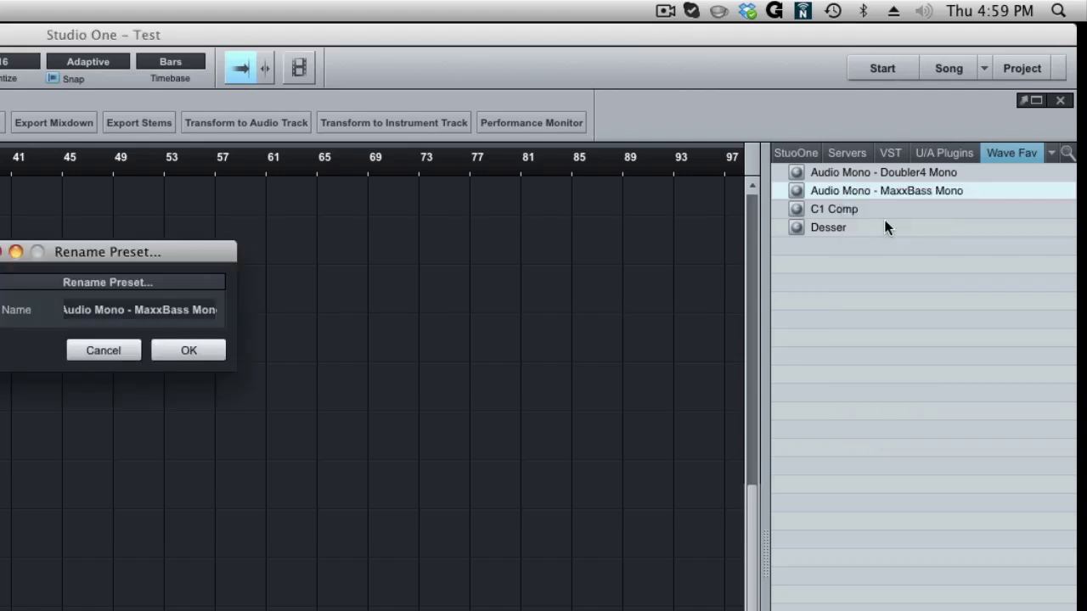
pyautogui.press('BackSpace')
pyautogui.write('Ma')
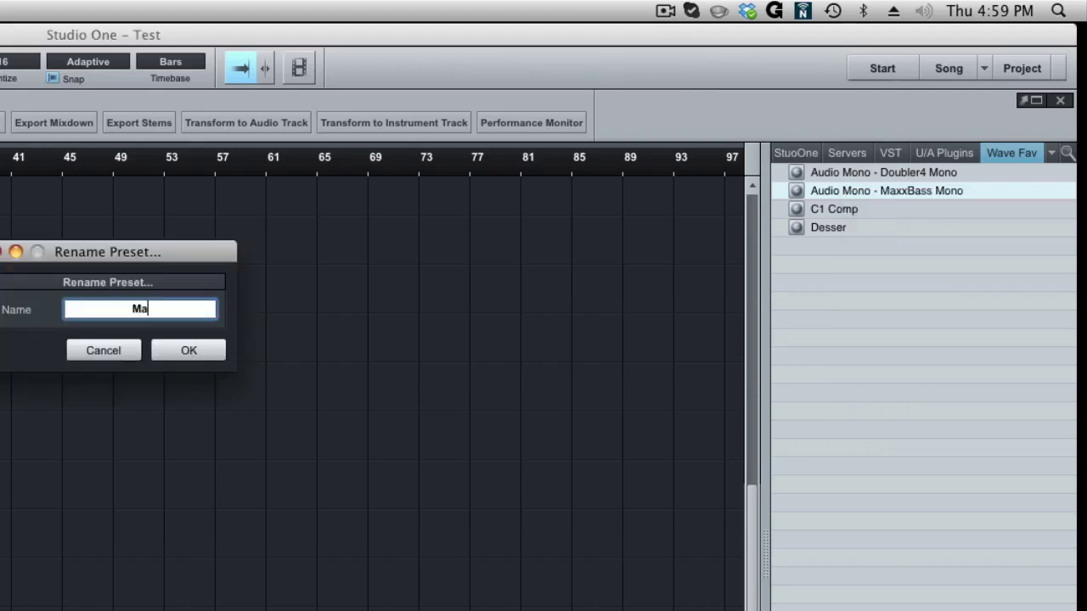
pyautogui.write('xx Bass')
pyautogui.press('Return')
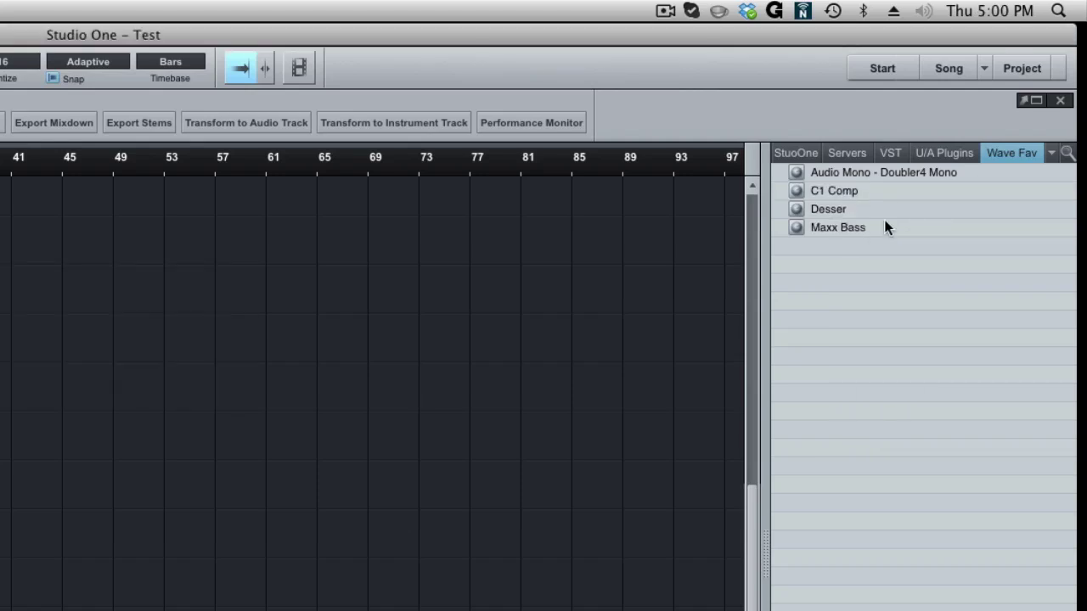
# - Rename the Doubler4 preset to 'Doubler'
pyautogui.rightClick(858, 171)
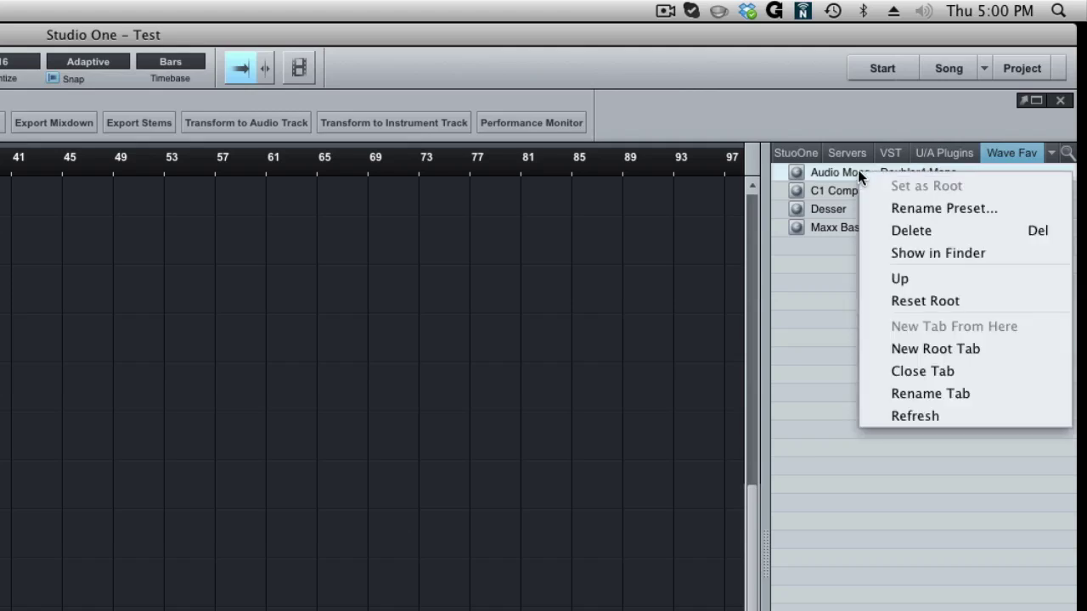
pyautogui.click(892, 212)
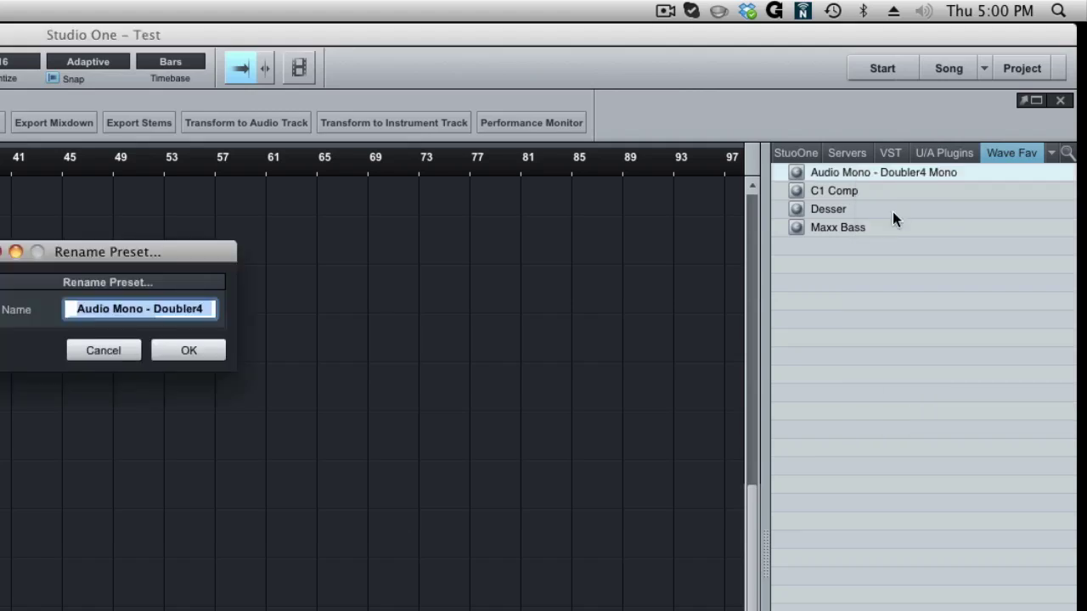
pyautogui.press('BackSpace')
pyautogui.write('Doubler')
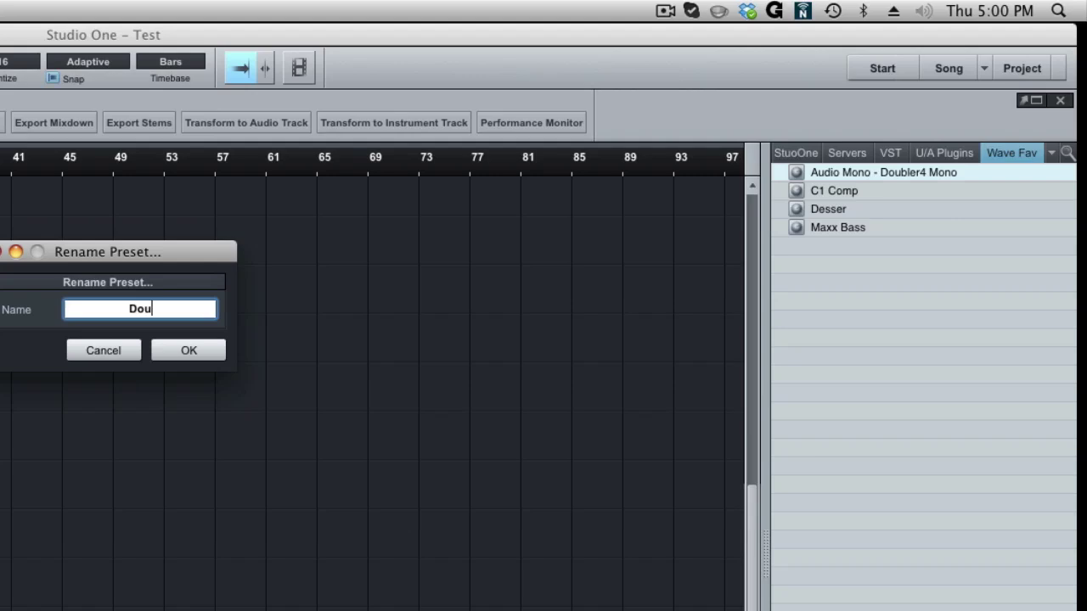
pyautogui.click(201, 348)
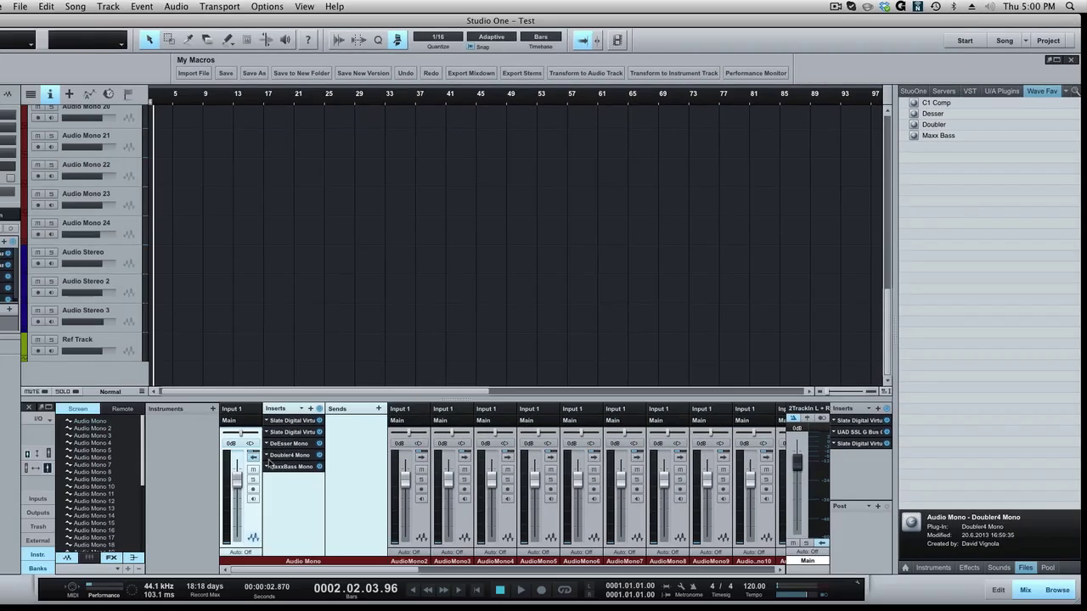
# - Remove the MaxxBass Mono, Doubler4 Mono and DeEsser Mono inserts, then collapse the inserts panel
pyautogui.rightClick(331, 436)
pyautogui.click(333, 513)
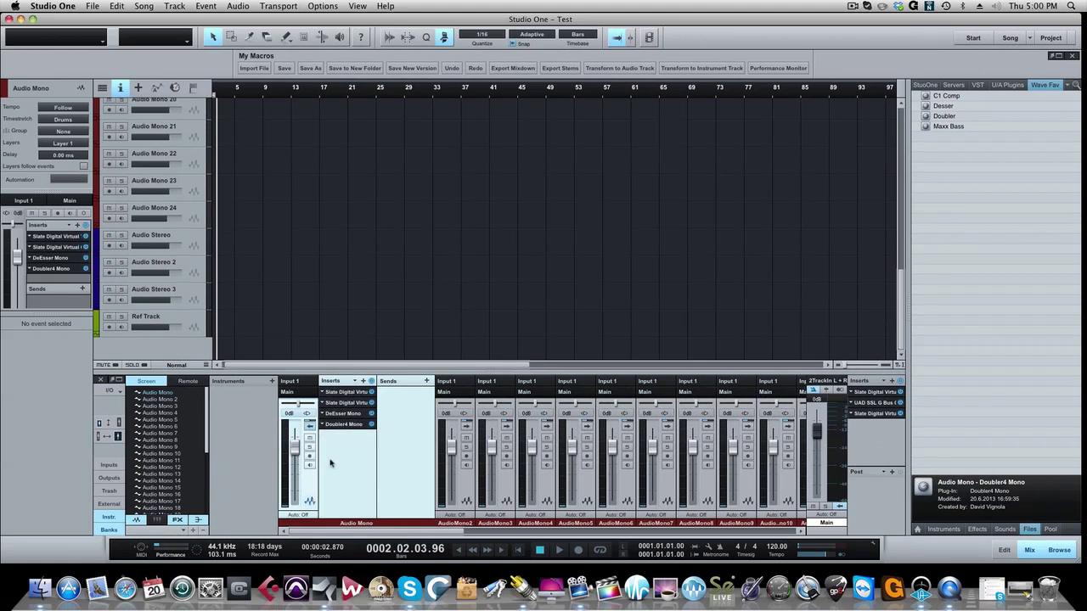
pyautogui.rightClick(331, 424)
pyautogui.click(342, 497)
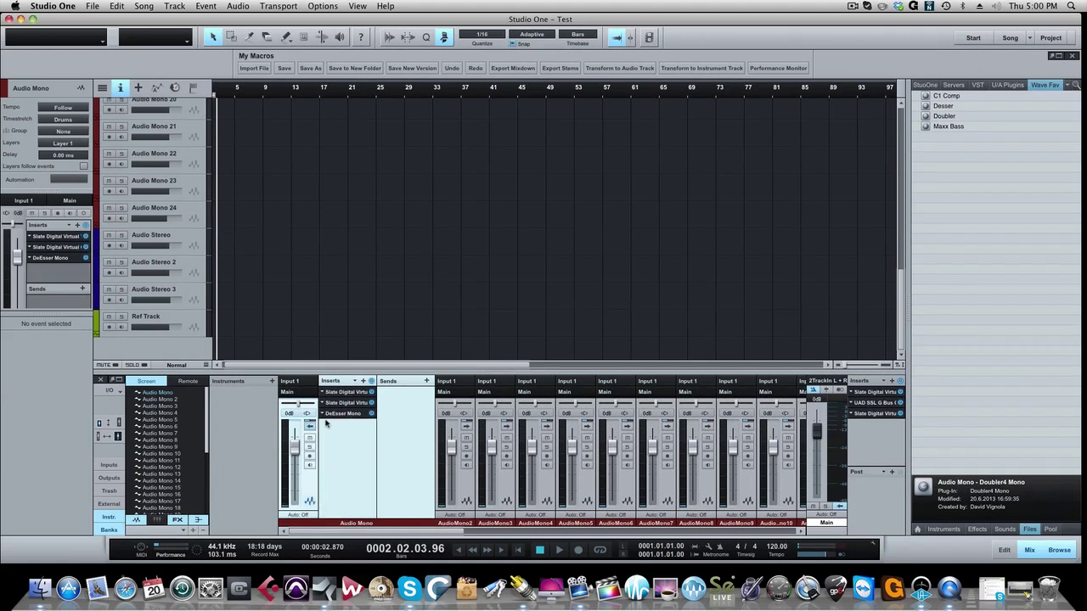
pyautogui.rightClick(331, 414)
pyautogui.click(342, 486)
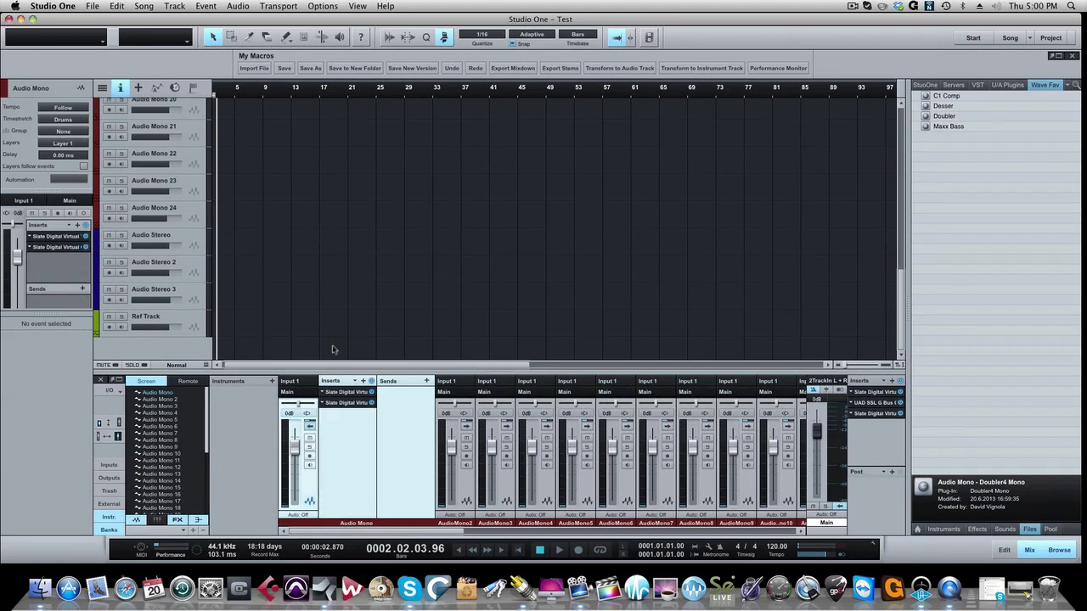
pyautogui.click(309, 427)
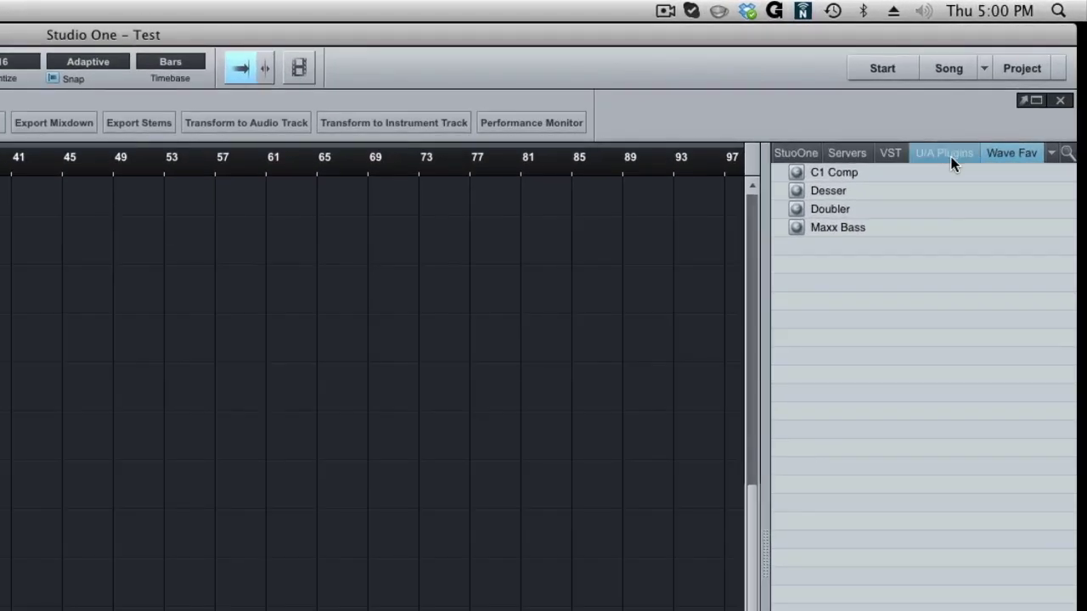
pyautogui.click(1002, 87)
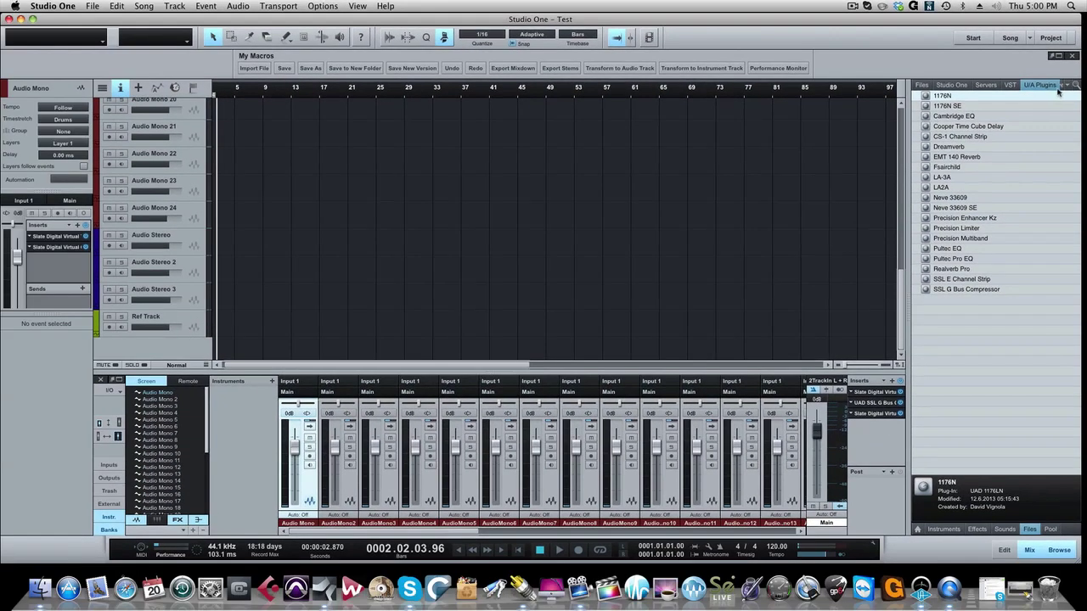
pyautogui.click(1043, 154)
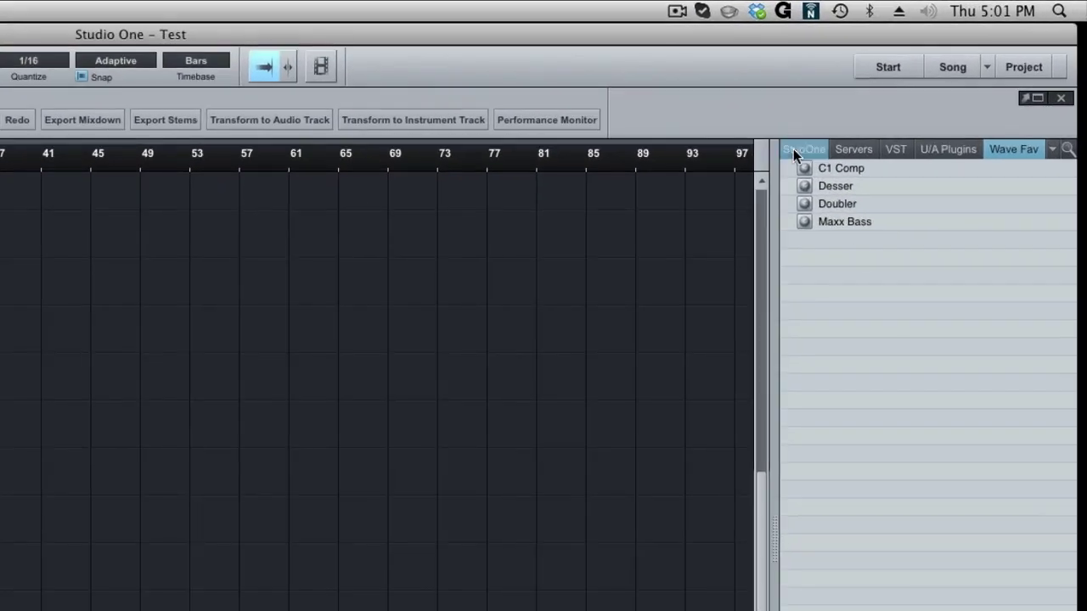
# - Delete the Wave Fav preset folder from disk via the Presets tree
pyautogui.click(793, 148)
pyautogui.doubleClick(842, 256)
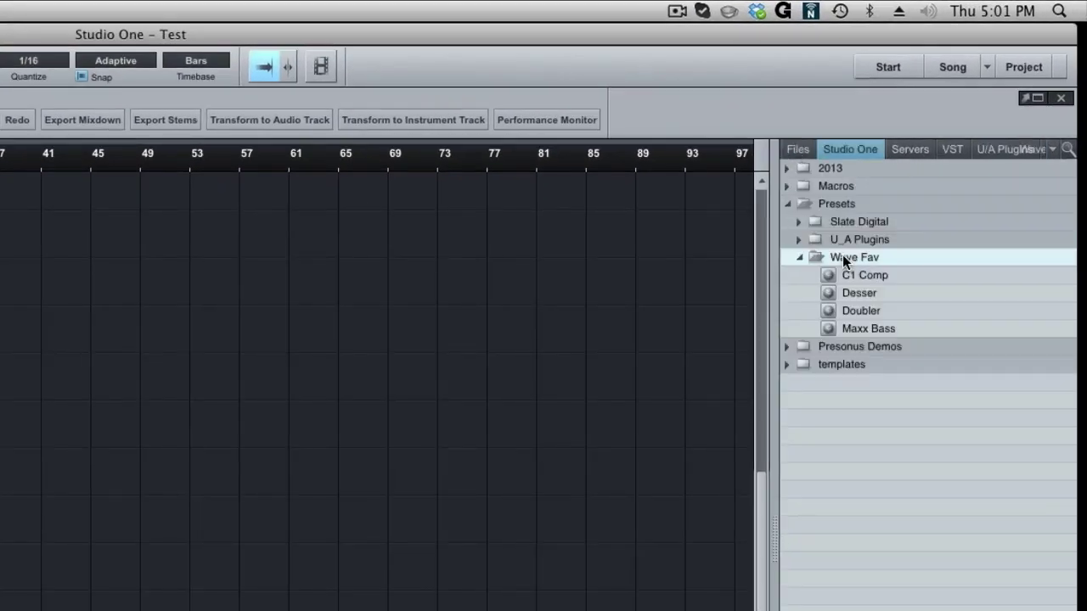
pyautogui.rightClick(822, 259)
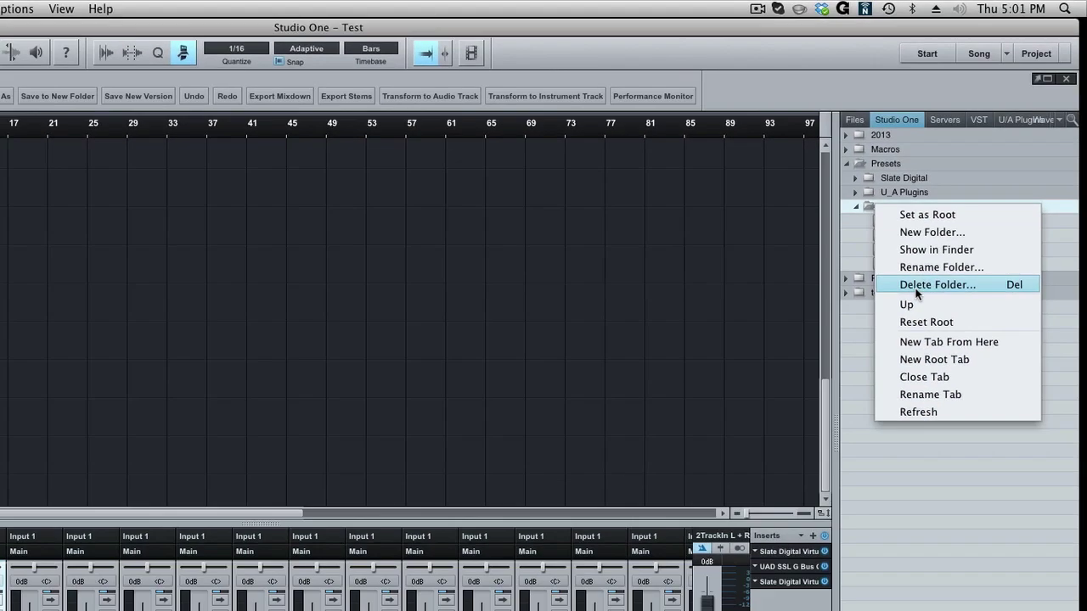
pyautogui.click(891, 354)
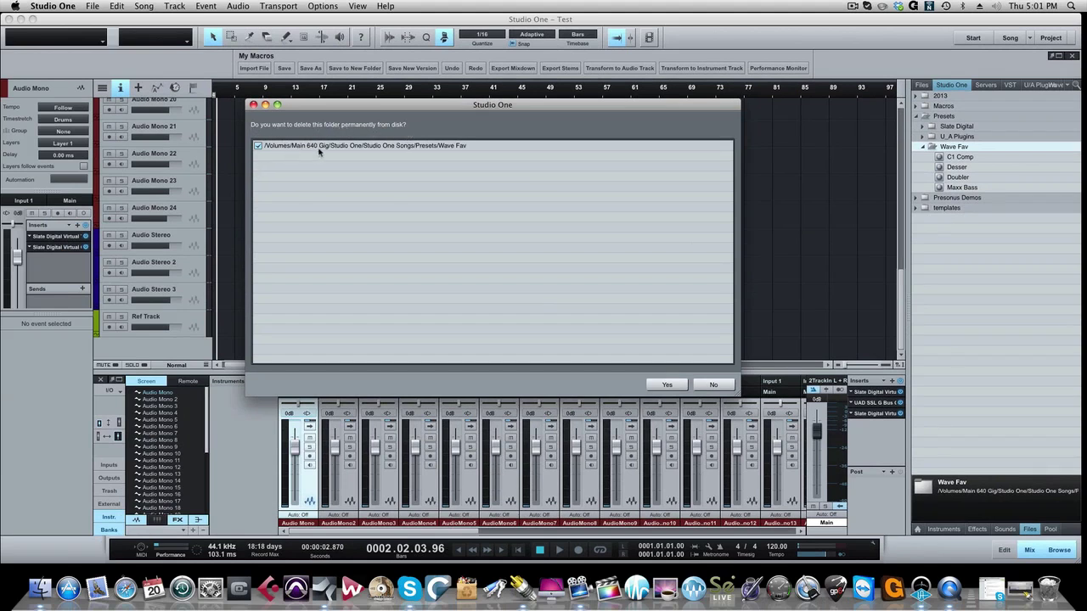
pyautogui.click(668, 384)
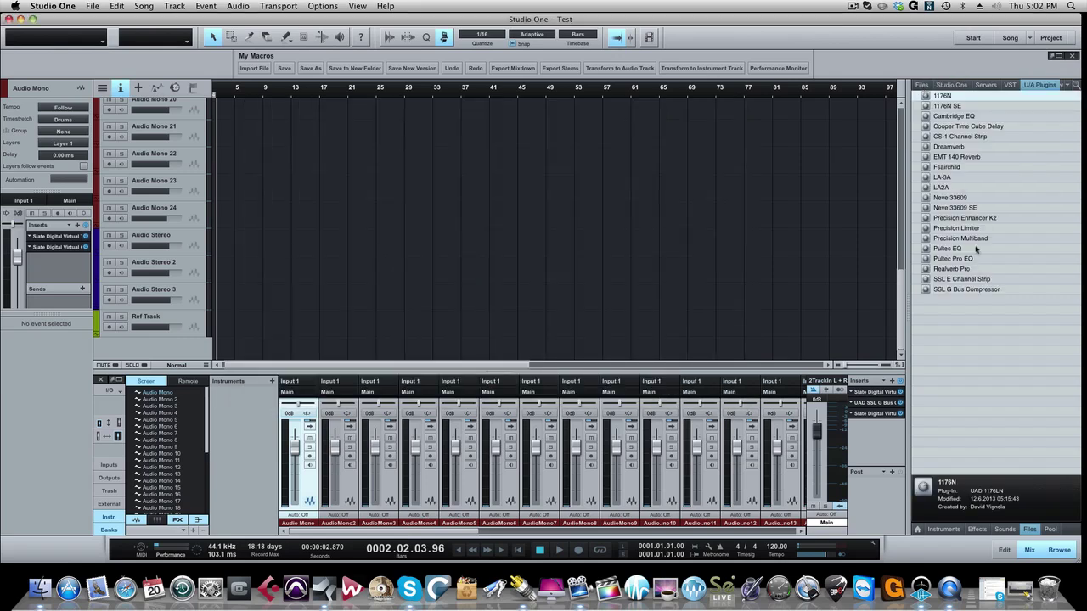